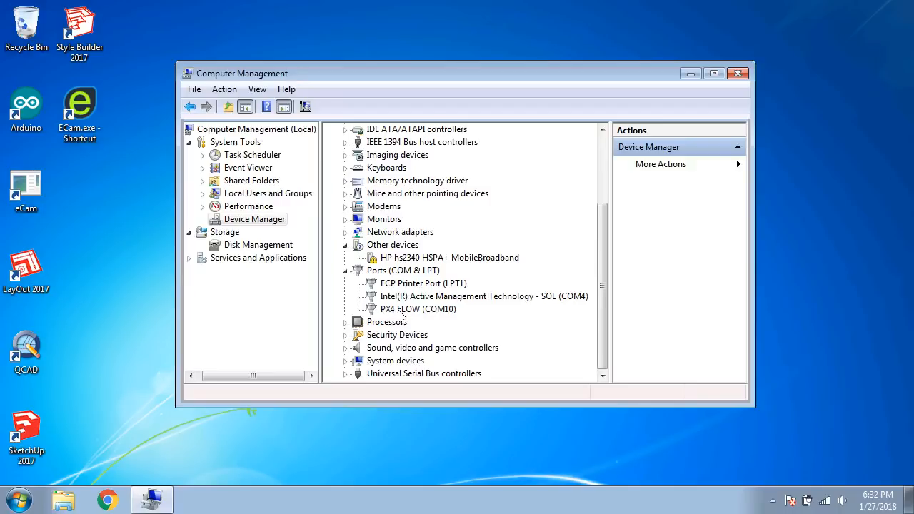
# Select the PX4 FLOW (COM10) port in Device Manager and launch Mission Planner.
pyautogui.click(442, 313)
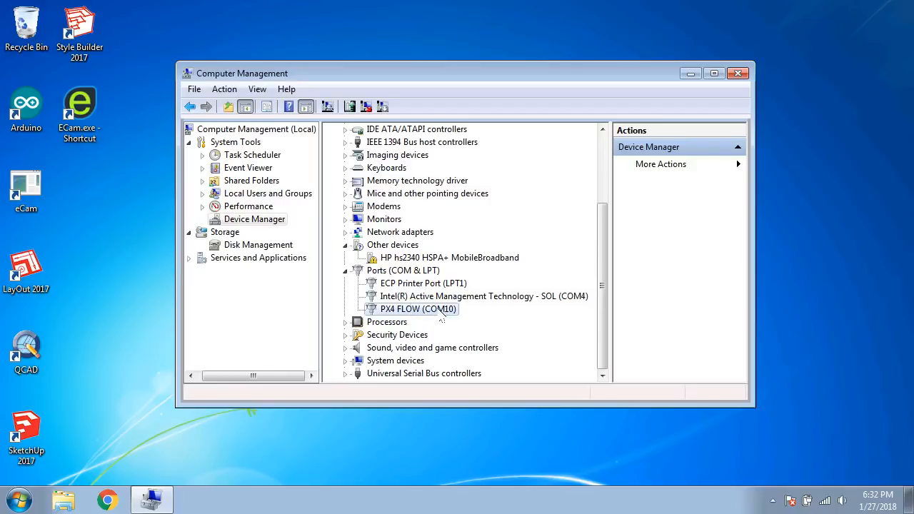
pyautogui.click(20, 493)
pyautogui.moveTo(84, 357)
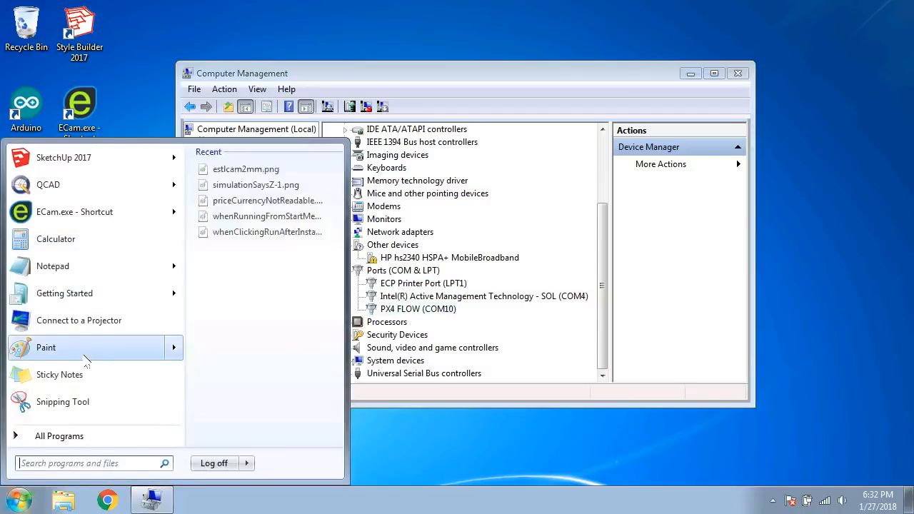
pyautogui.write('mis')
pyautogui.press('Return')
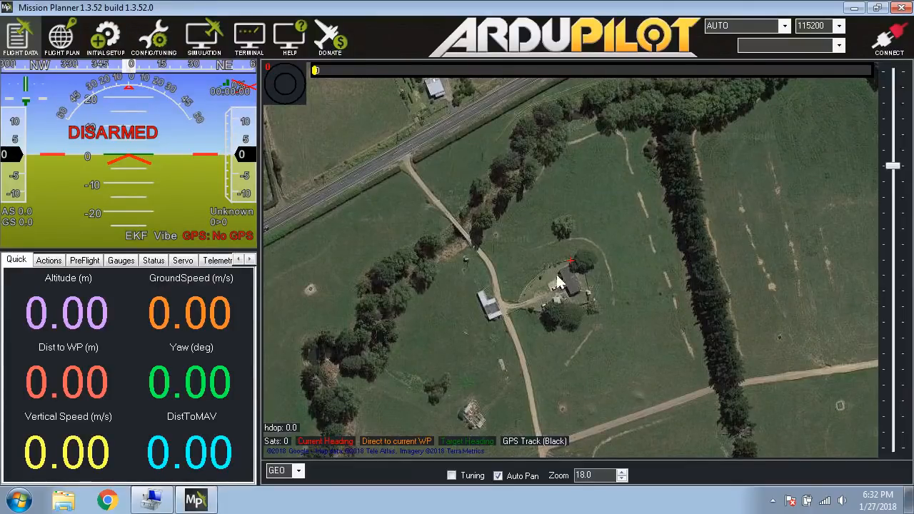
# Connect to the flight controller with the port left on AUTO and dismiss the new firmware notice.
pyautogui.moveTo(891, 165); pyautogui.dragTo(892, 152)
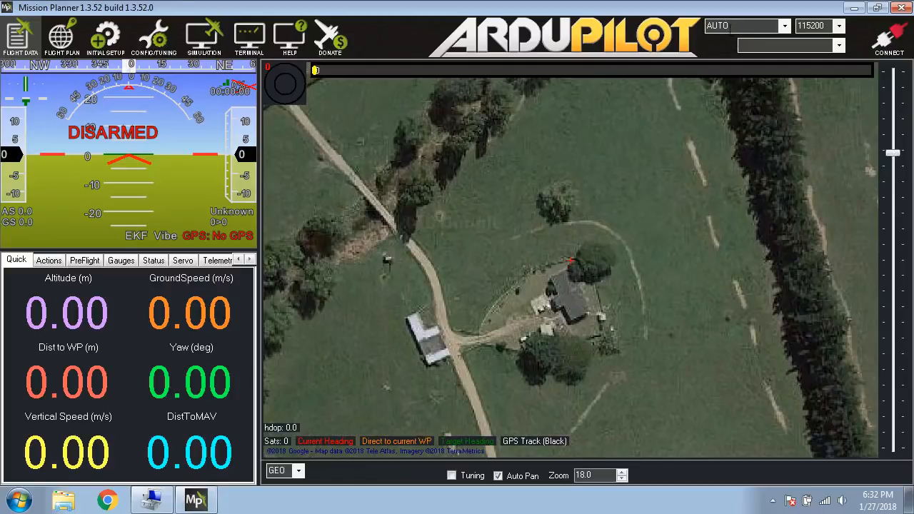
pyautogui.click(784, 25)
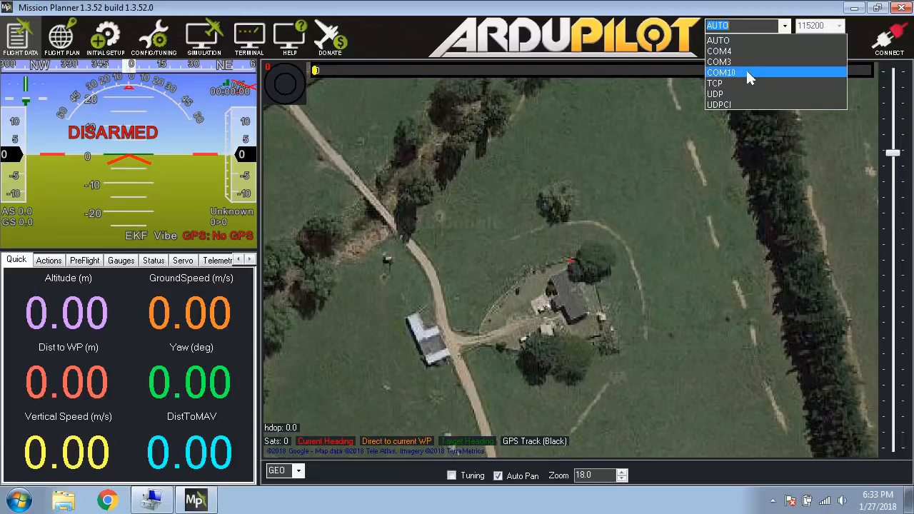
pyautogui.click(770, 32)
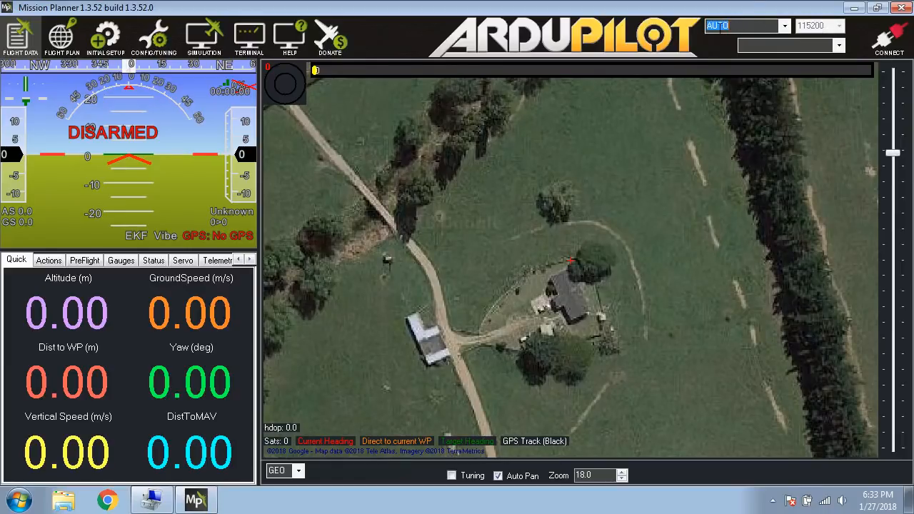
pyautogui.click(891, 41)
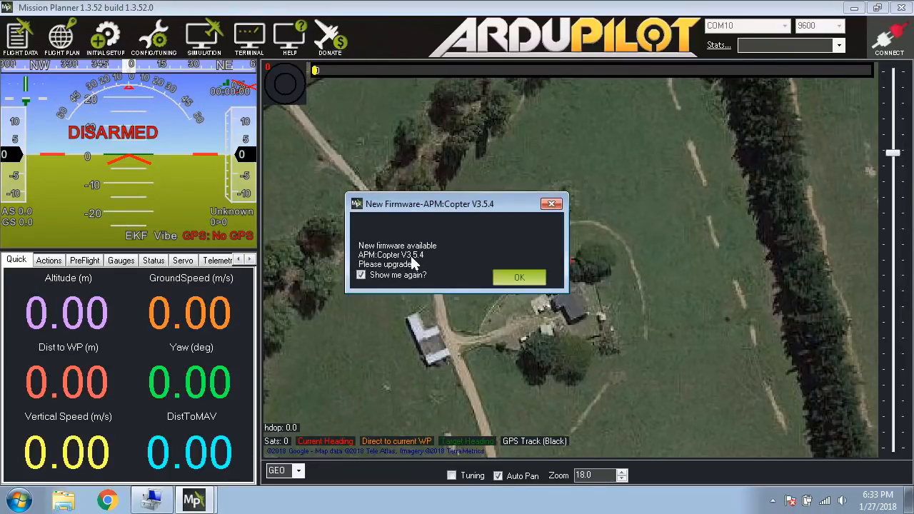
pyautogui.click(524, 280)
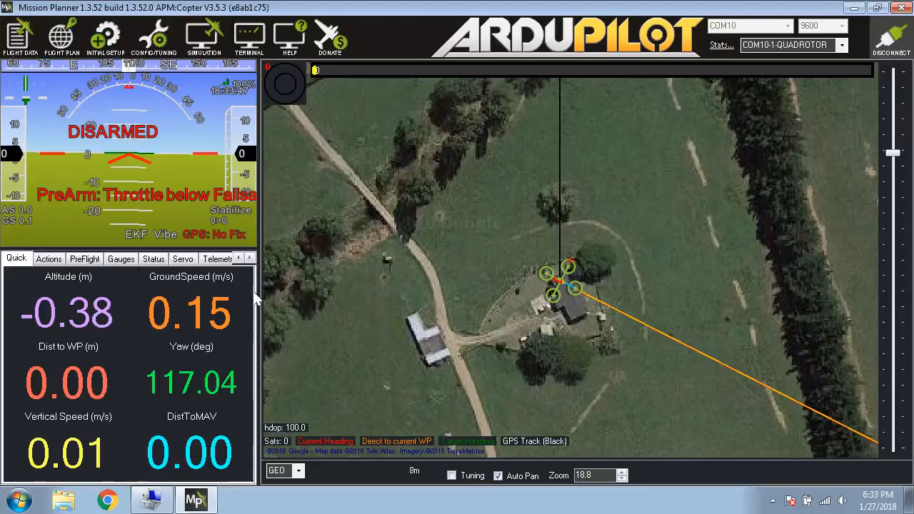
# Examine the launch options of the installed Mission Planner shortcut, including Run as administrator, without choosing one.
pyautogui.click(19, 500)
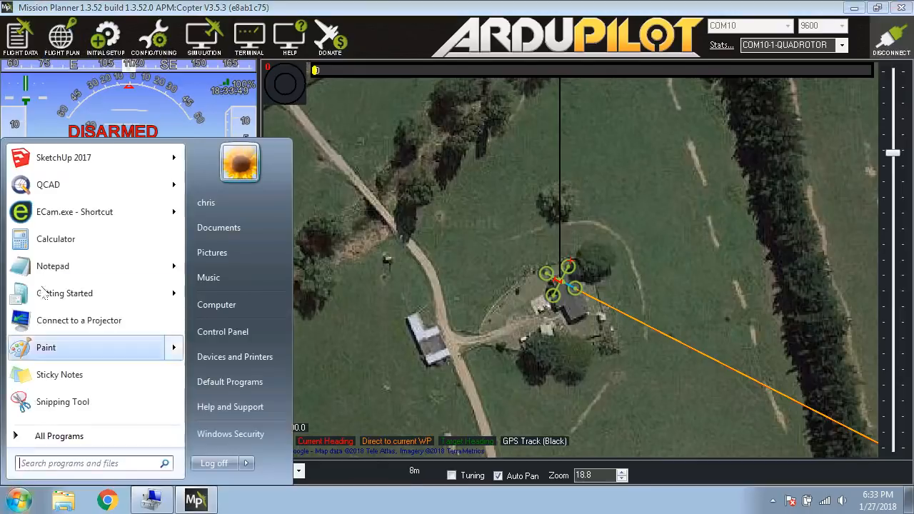
pyautogui.click(68, 438)
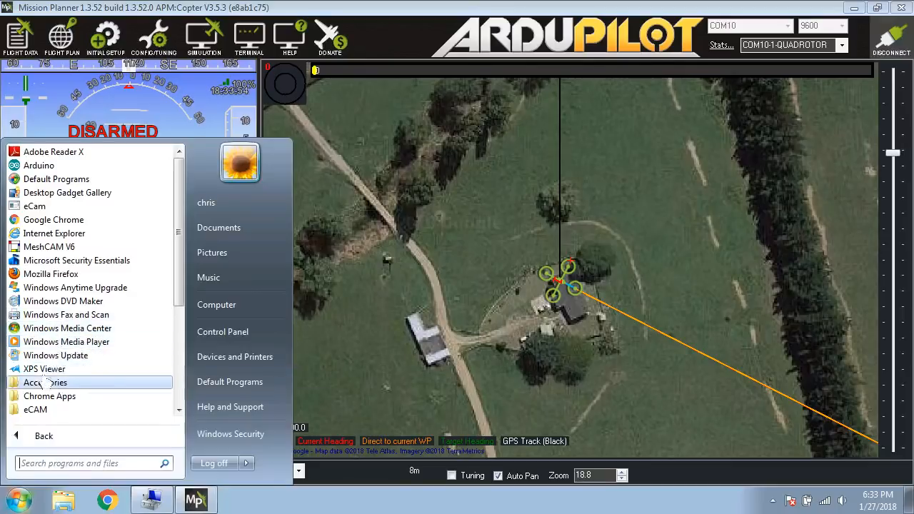
pyautogui.scroll(-5, 45, 382)
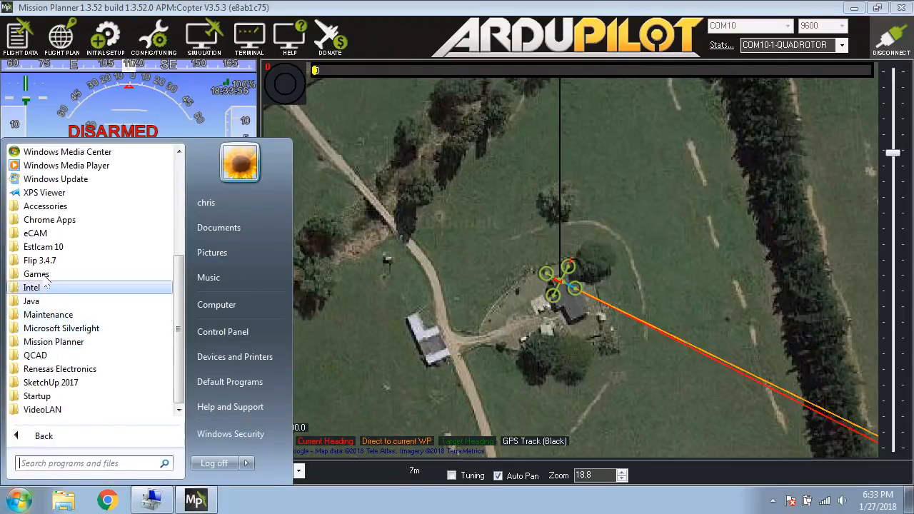
pyautogui.click(53, 342)
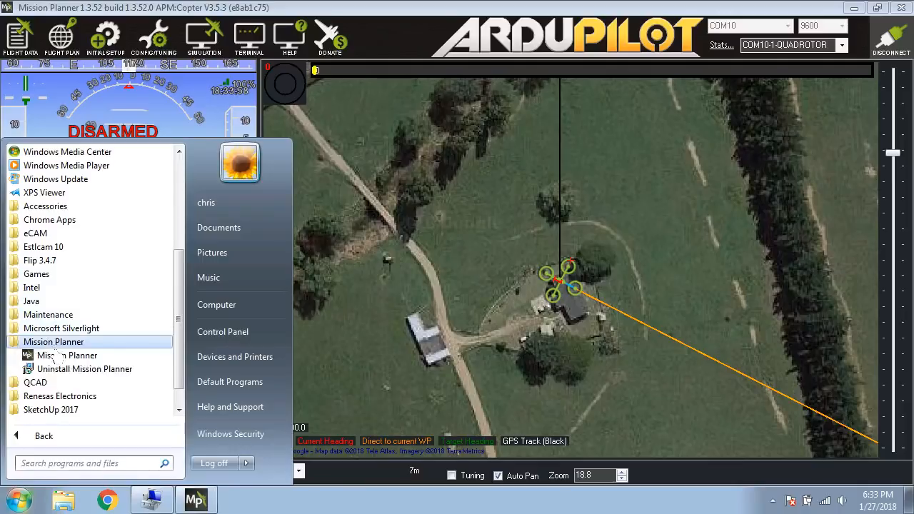
pyautogui.rightClick(59, 356)
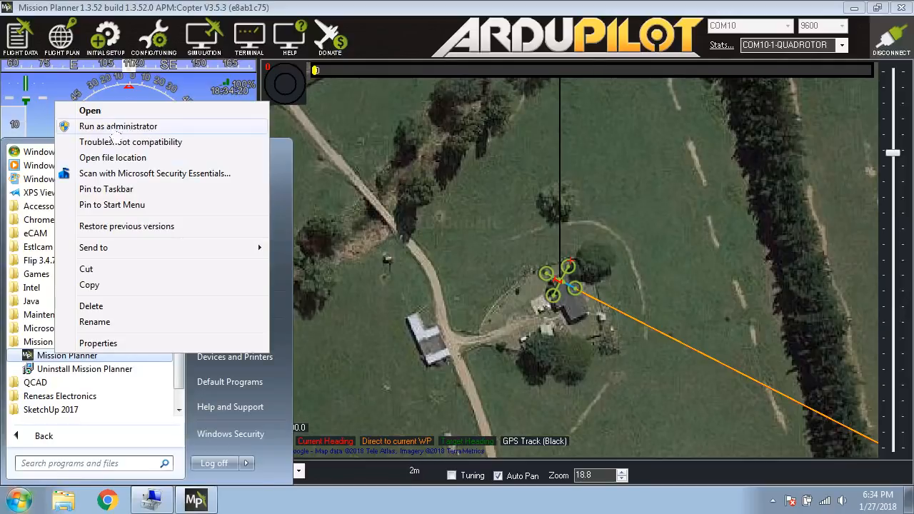
pyautogui.click(420, 171)
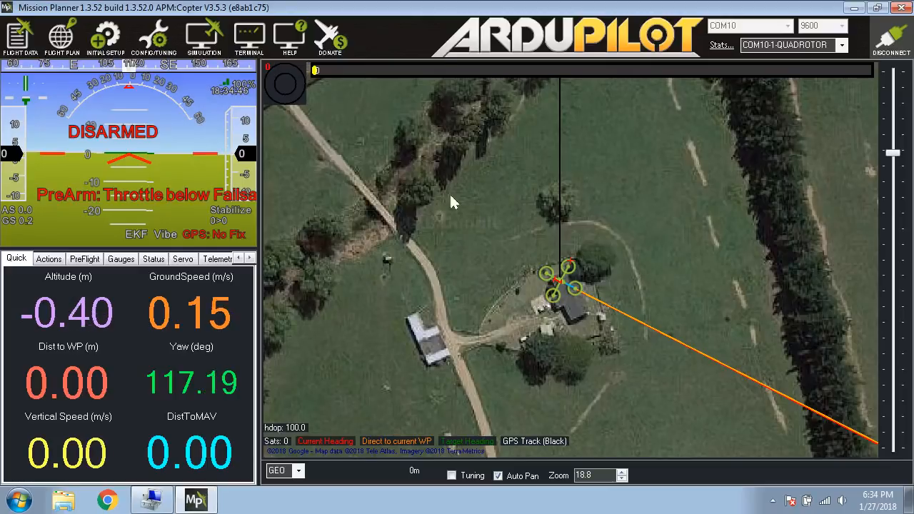
# View the copter frame types offered by the initial setup wizard and close the wizard.
pyautogui.click(152, 43)
pyautogui.click(104, 39)
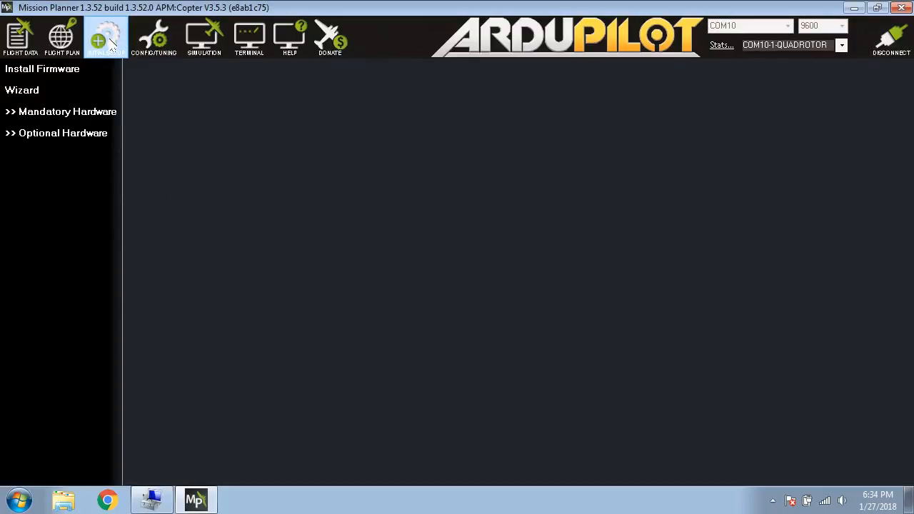
pyautogui.click(30, 92)
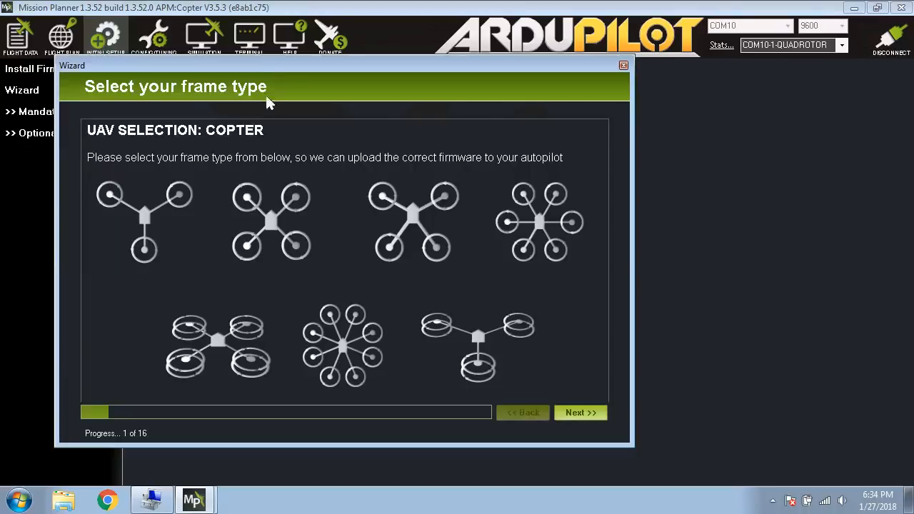
pyautogui.moveTo(291, 66); pyautogui.dragTo(394, 65)
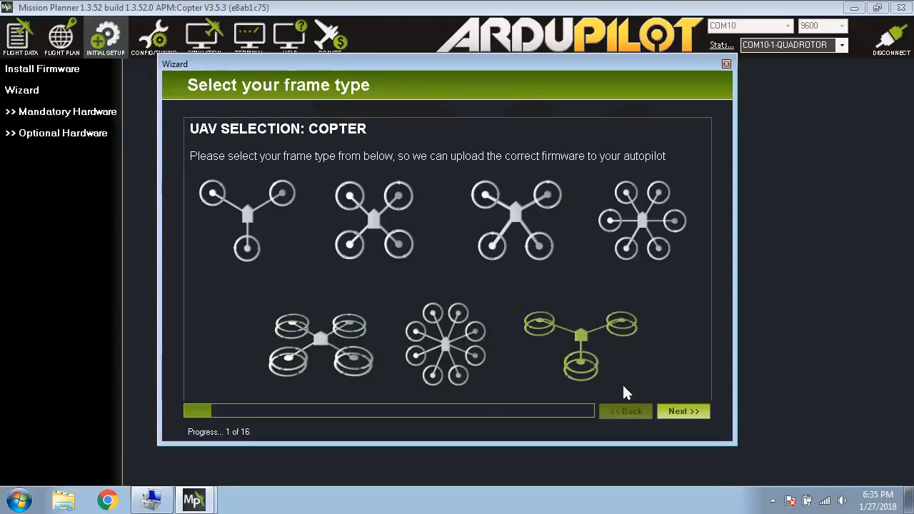
pyautogui.click(726, 65)
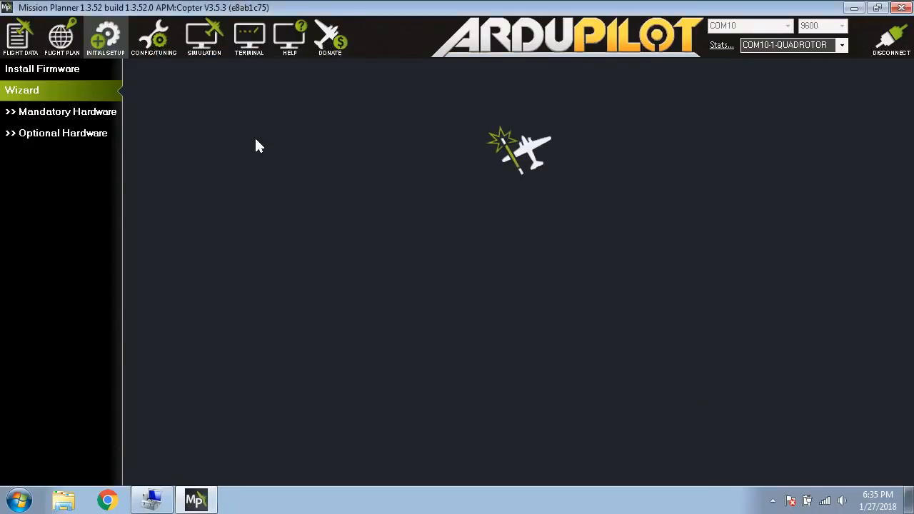
# Go to the firmware installation page and disconnect the flight controller to load the available firmware versions.
pyautogui.click(53, 75)
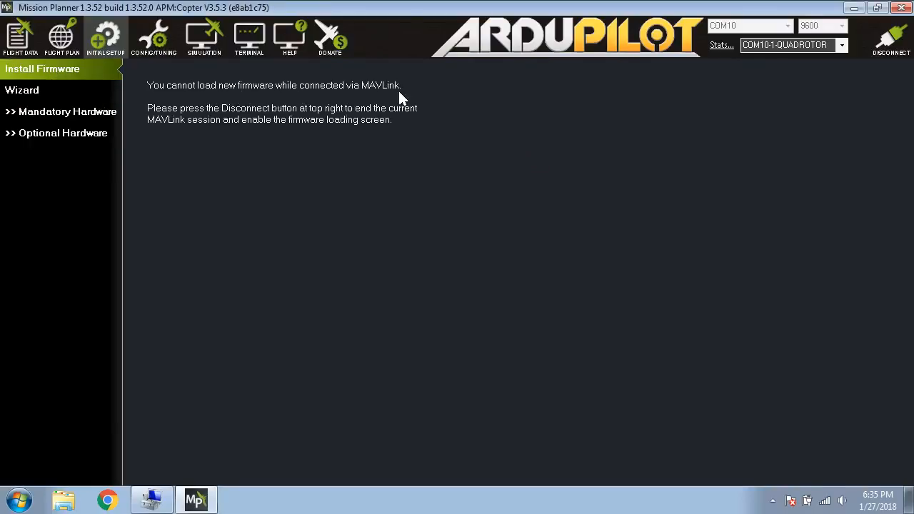
pyautogui.click(897, 44)
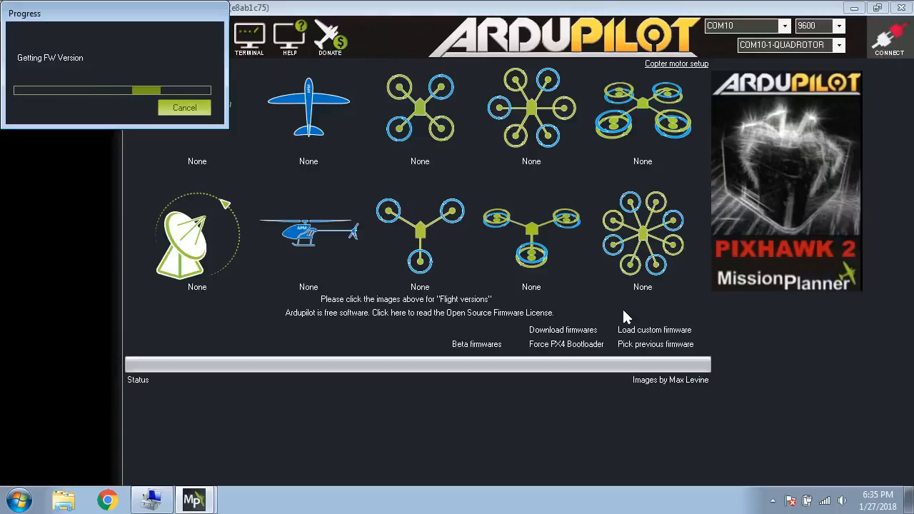
pyautogui.moveTo(177, 20); pyautogui.dragTo(438, 139)
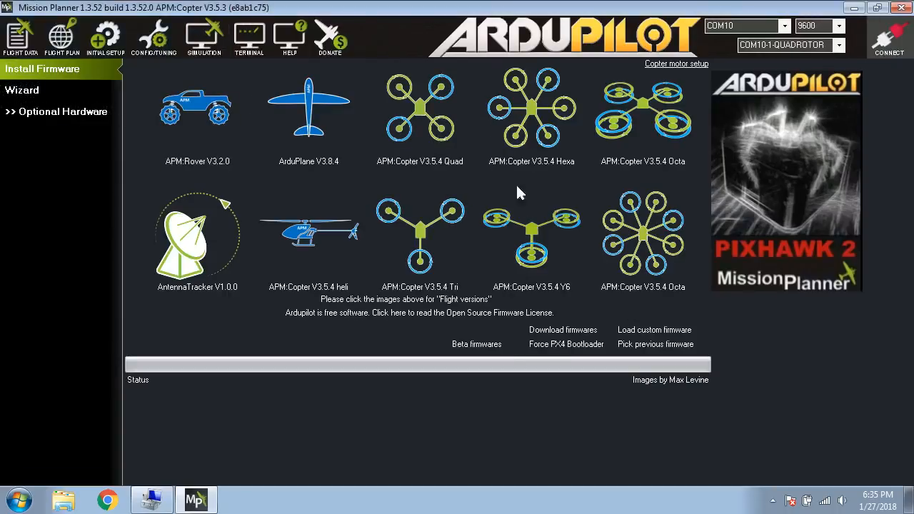
# Try to upload the ArduPlane V3.8.4 firmware to the board and dismiss the resulting messages.
pyautogui.click(314, 104)
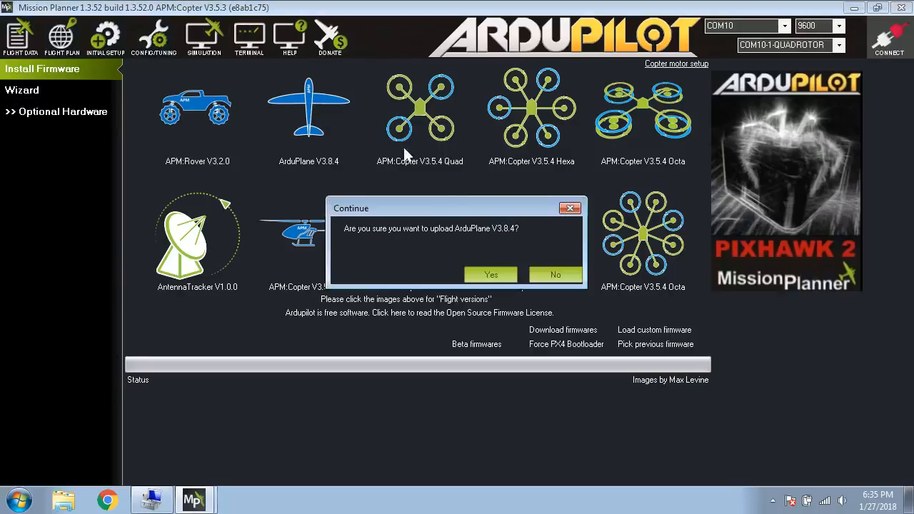
pyautogui.moveTo(445, 208); pyautogui.dragTo(367, 343)
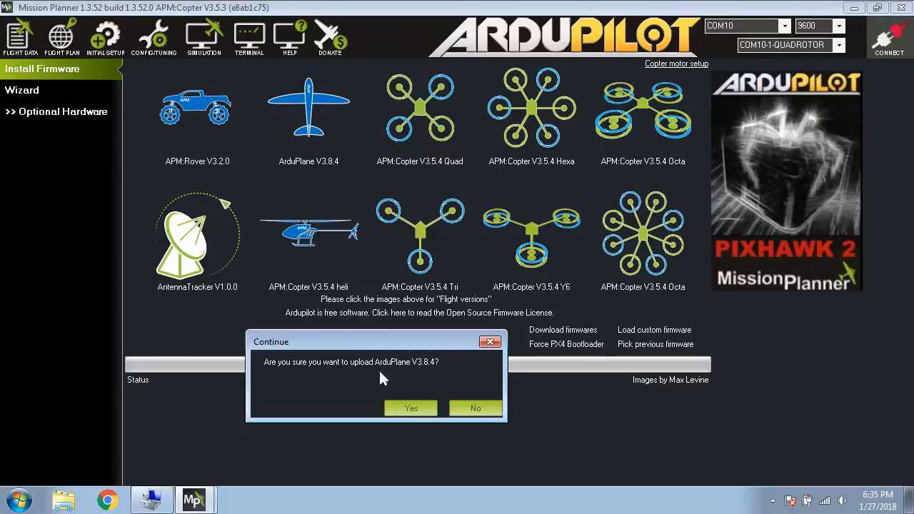
pyautogui.click(413, 405)
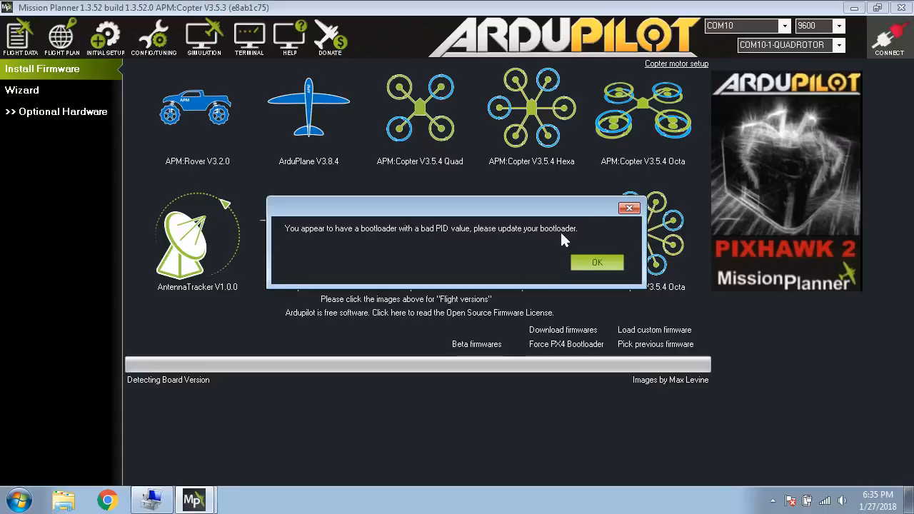
pyautogui.click(596, 262)
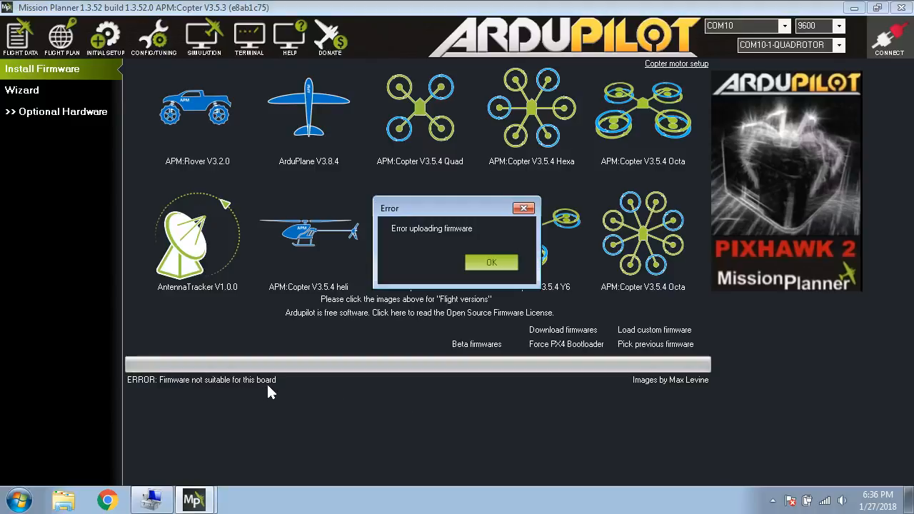
pyautogui.click(489, 262)
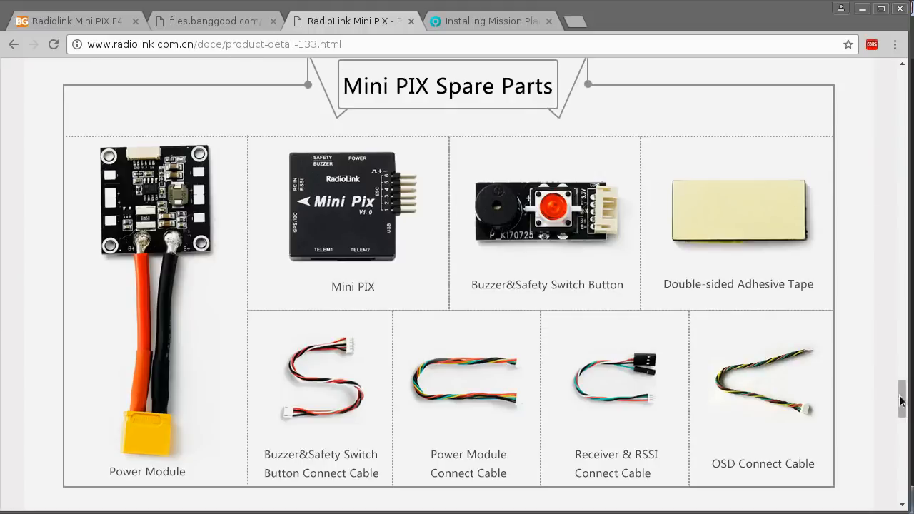
# Download the Mission Planner installer from RadioLink's Mini PIX product page in the browser.
pyautogui.moveTo(901, 401); pyautogui.dragTo(889, 76)
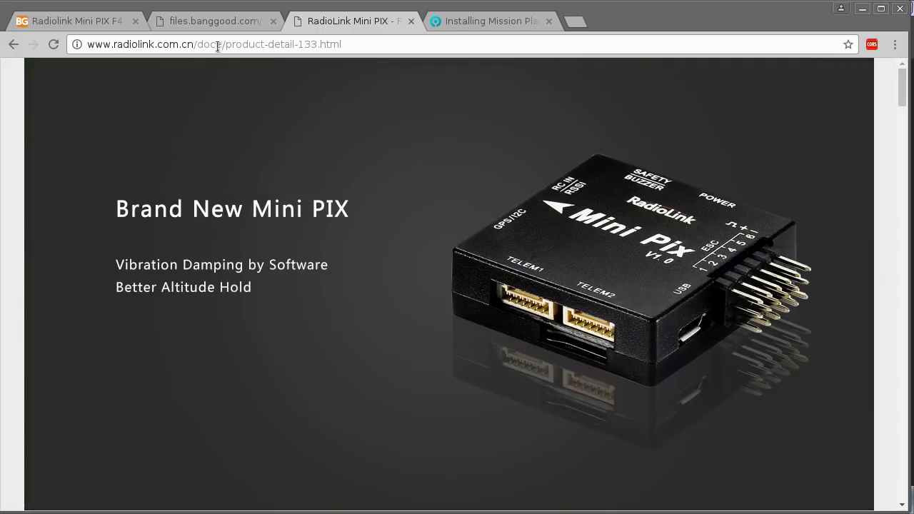
pyautogui.moveTo(129, 47); pyautogui.dragTo(174, 47)
pyautogui.click(270, 116)
pyautogui.scroll(-9, 347, 227)
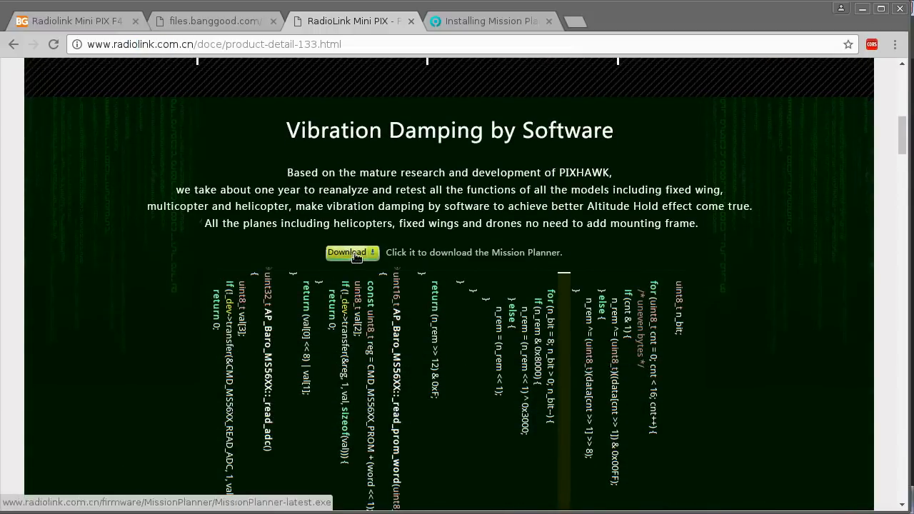
pyautogui.rightClick(355, 257)
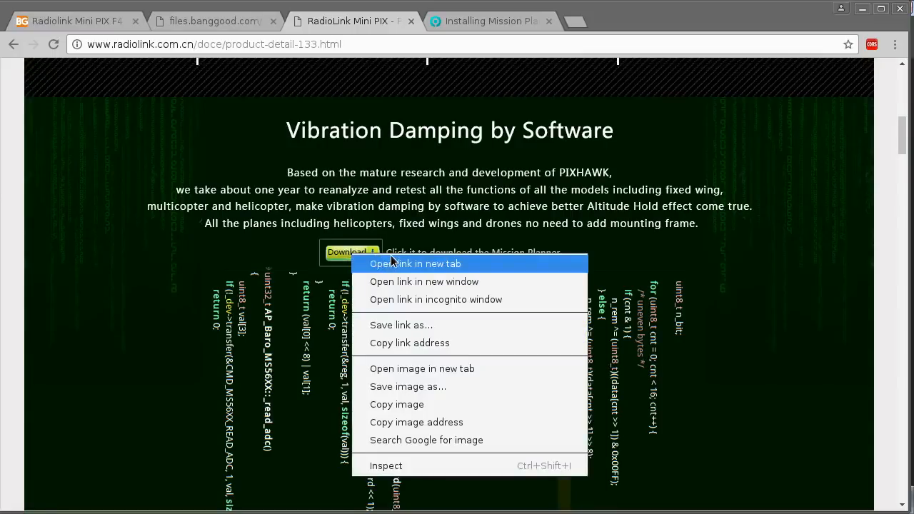
pyautogui.click(391, 220)
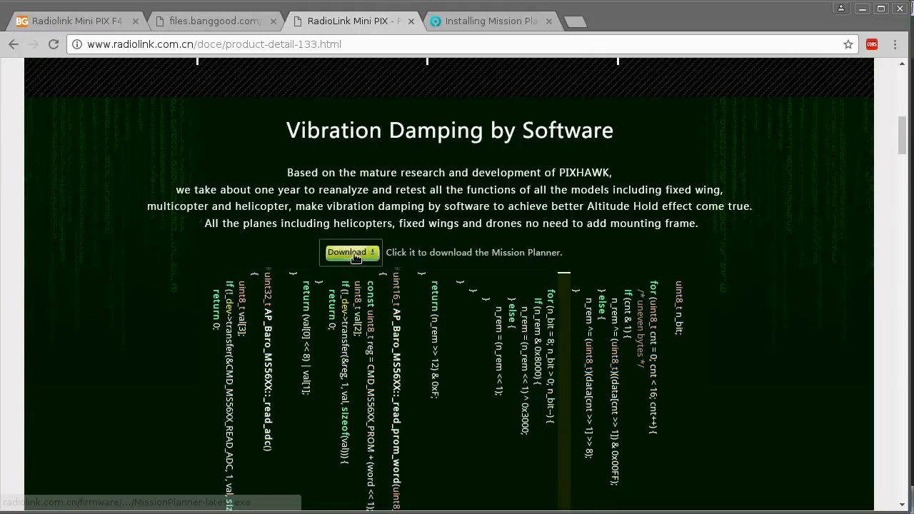
pyautogui.click(354, 253)
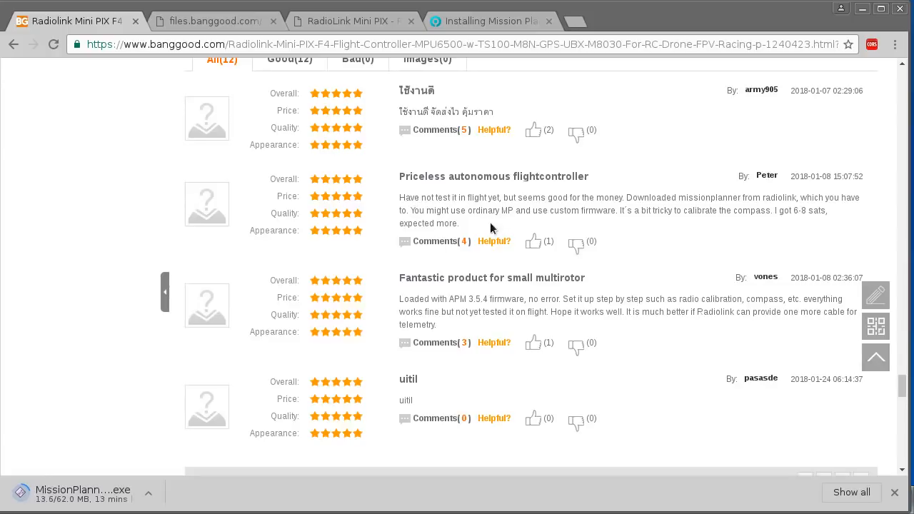
# Read the Banggood customer reviews of the Radiolink Mini PIX F4 for remarks about Mission Planner and firmware.
pyautogui.moveTo(633, 198); pyautogui.dragTo(402, 207)
pyautogui.click(587, 203)
pyautogui.scroll(-1, 826, 423)
pyautogui.click(843, 438)
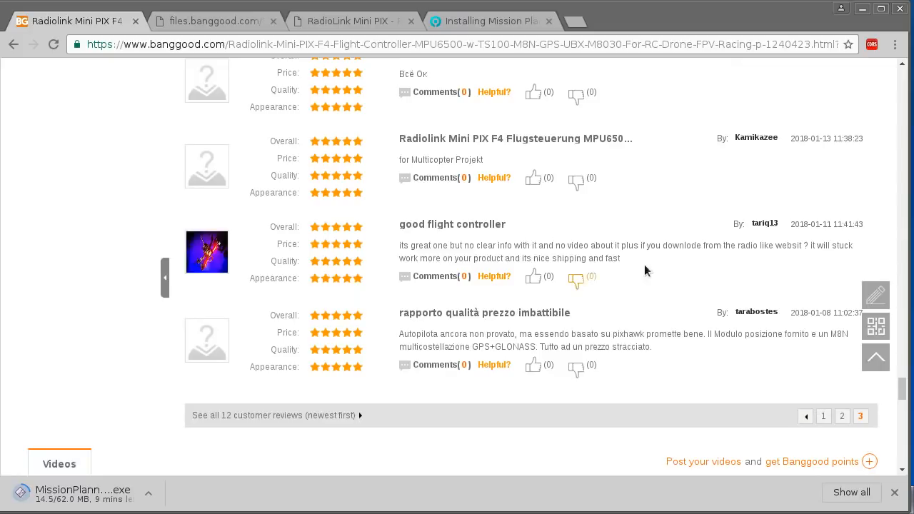
pyautogui.moveTo(399, 371); pyautogui.dragTo(574, 372)
pyautogui.click(548, 370)
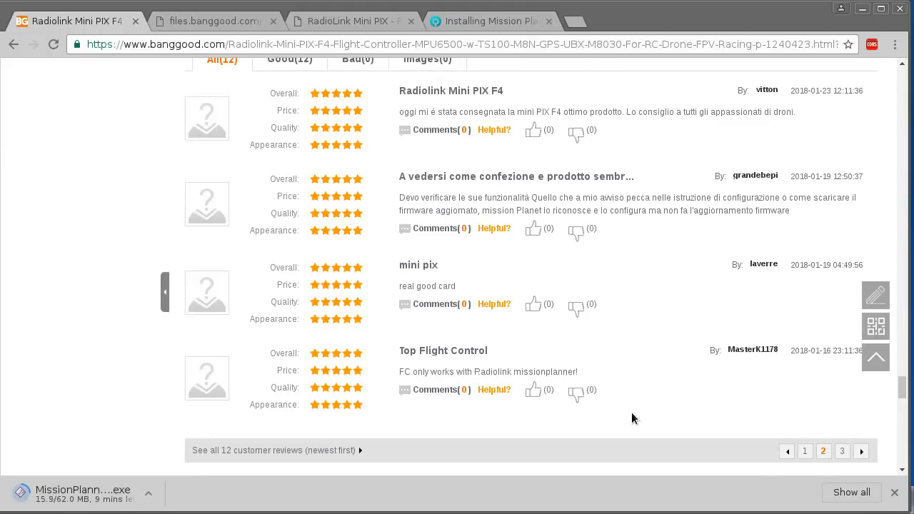
pyautogui.moveTo(474, 372); pyautogui.dragTo(508, 372)
pyautogui.click(532, 376)
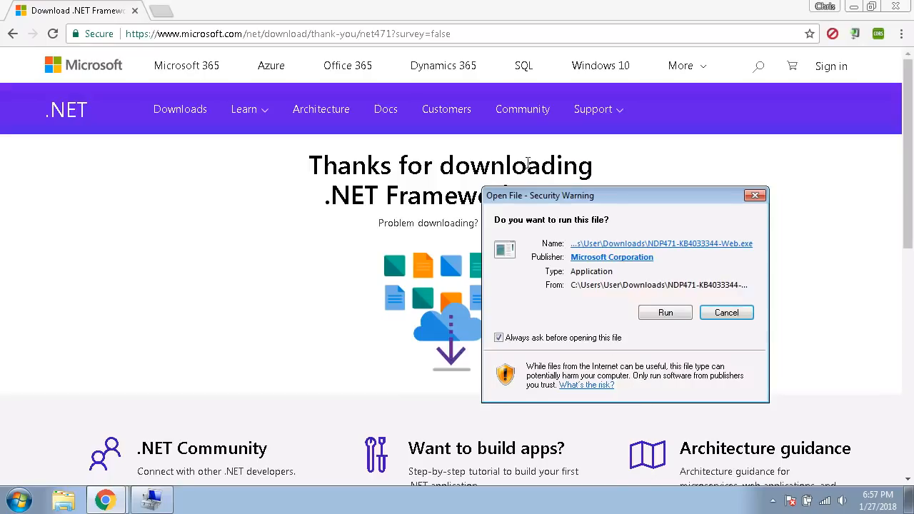
# Run the downloaded NDP471-KB4033344-Web.exe installer to install .NET Framework 4.7.1.
pyautogui.moveTo(568, 194); pyautogui.dragTo(591, 216)
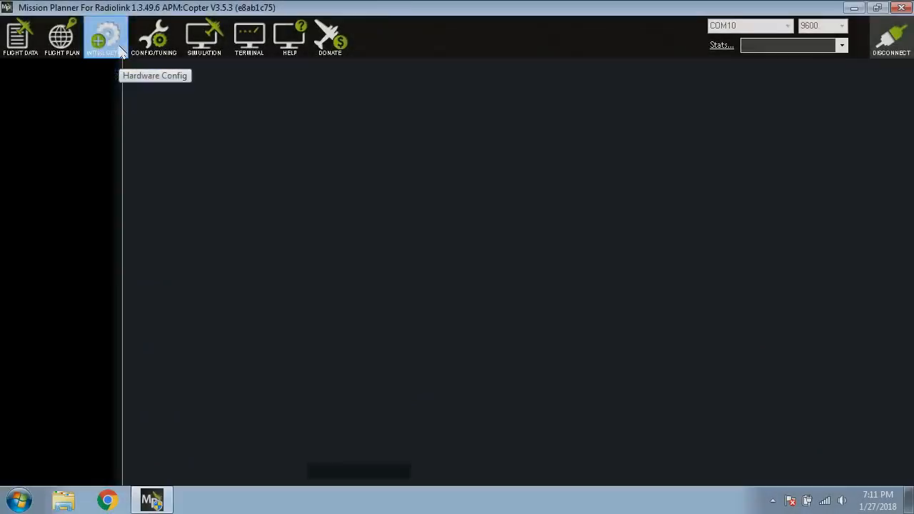
# Switch to Mission Planner For Radiolink, disconnect the flight controller on the firmware installation page and upload the ArduPlane V3.8.4 firmware.
pyautogui.click(106, 40)
pyautogui.click(42, 69)
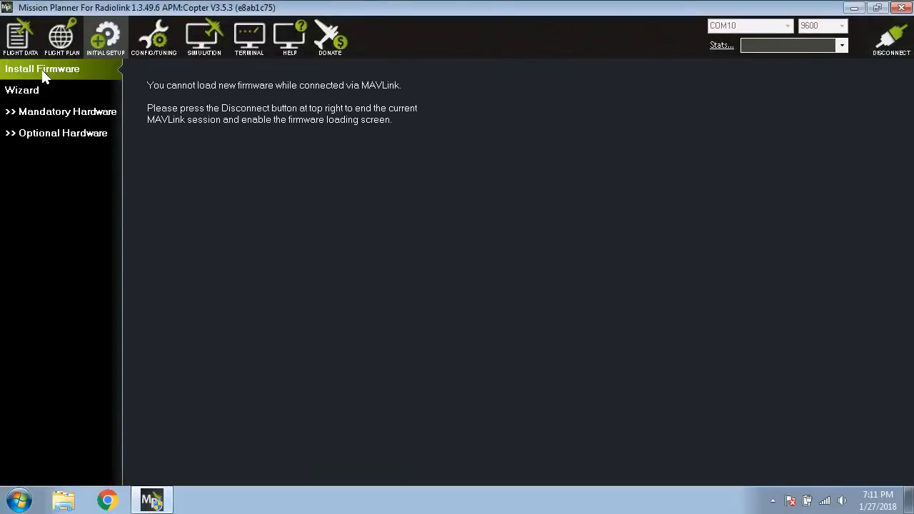
pyautogui.click(890, 37)
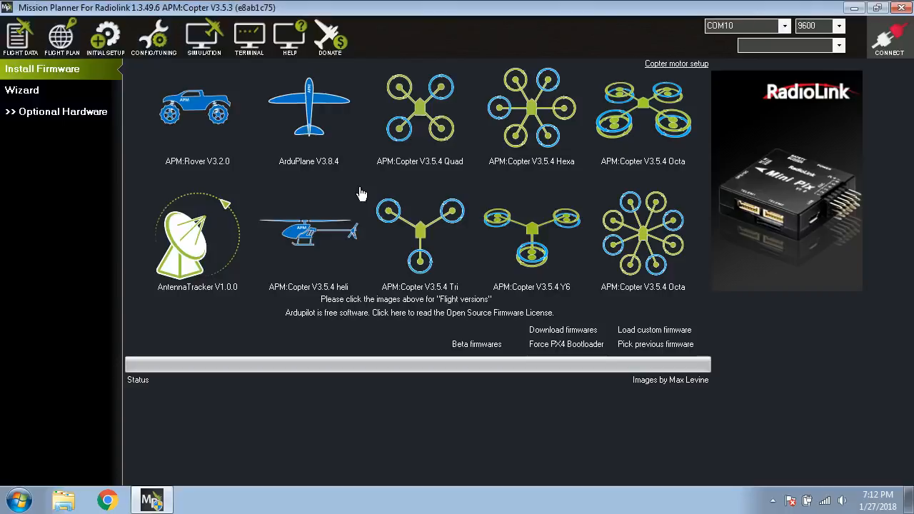
pyautogui.click(310, 106)
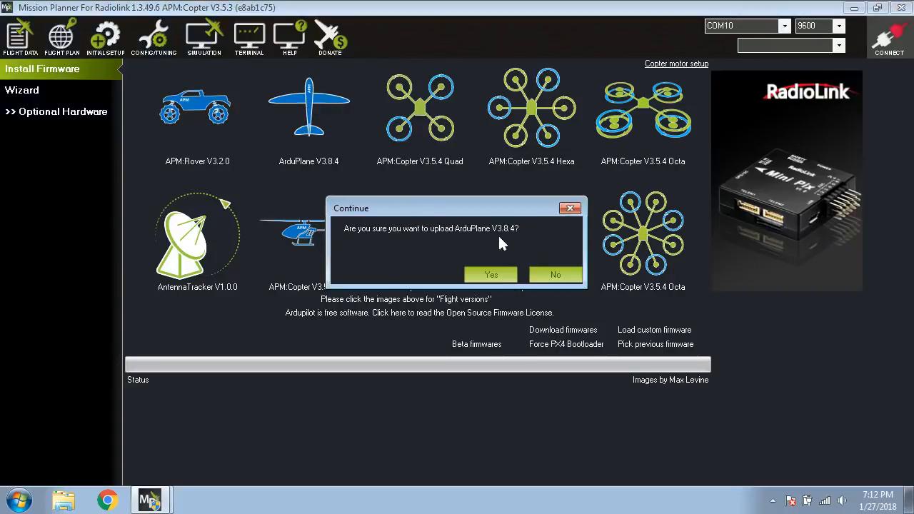
pyautogui.click(491, 274)
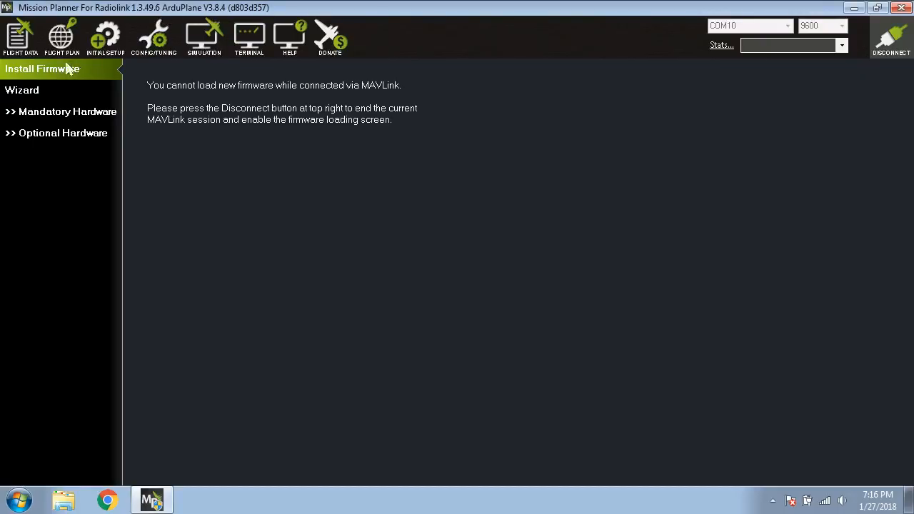
# Review the basic tuning values and the flight mode assignments of the connected plane.
pyautogui.click(158, 50)
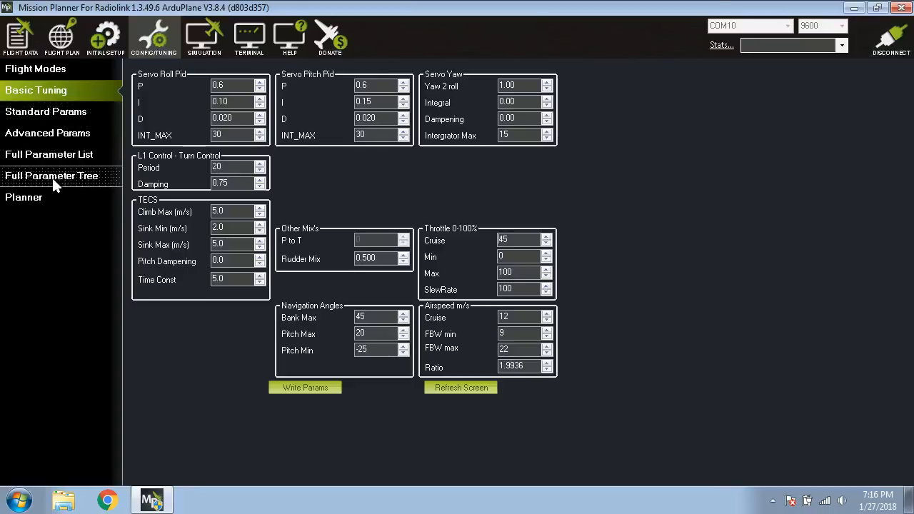
pyautogui.click(35, 70)
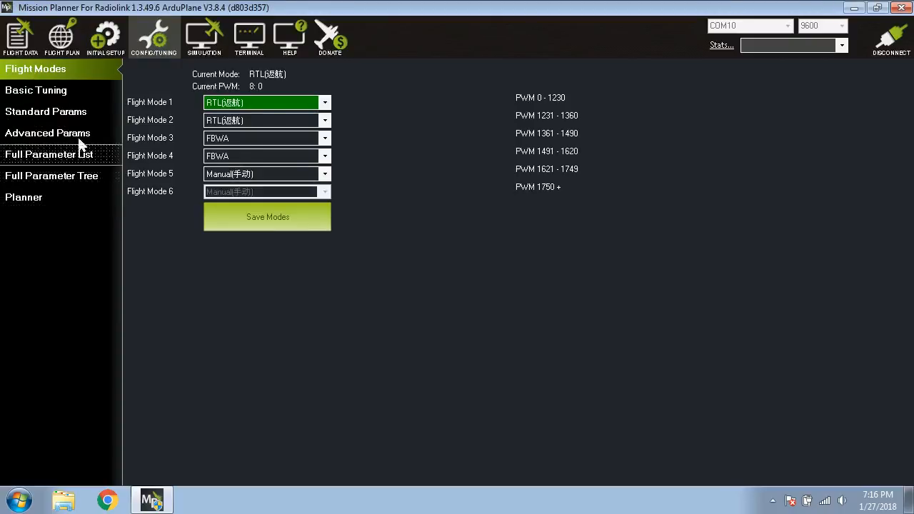
# View the setup wizard's accelerometer calibration page and close the wizard.
pyautogui.click(106, 35)
pyautogui.click(34, 90)
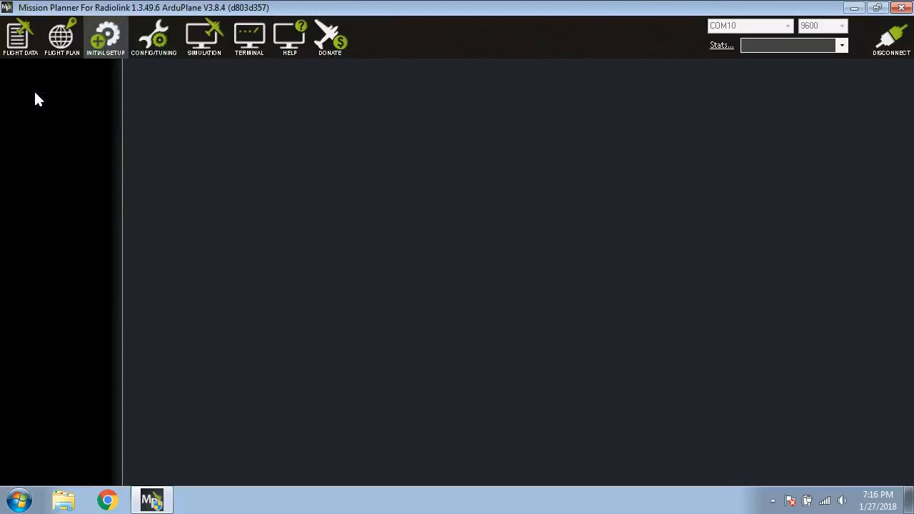
pyautogui.moveTo(353, 100); pyautogui.dragTo(408, 80)
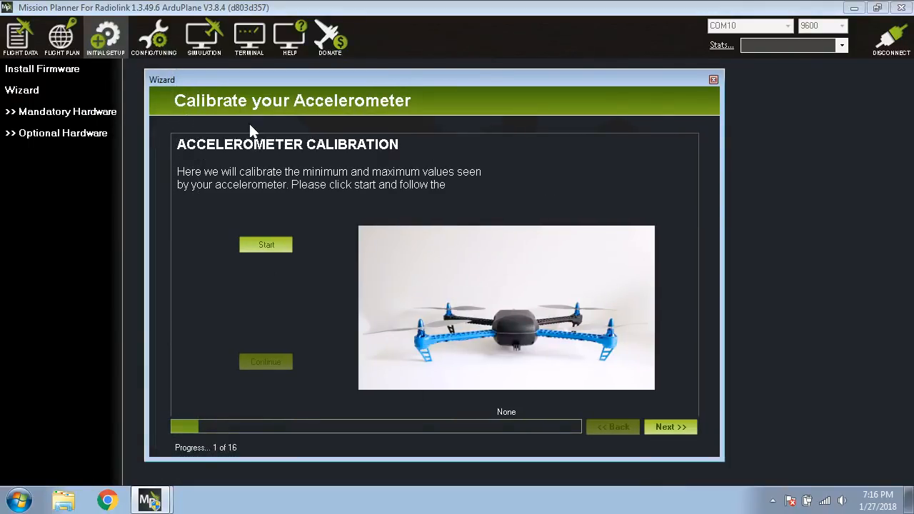
pyautogui.click(714, 79)
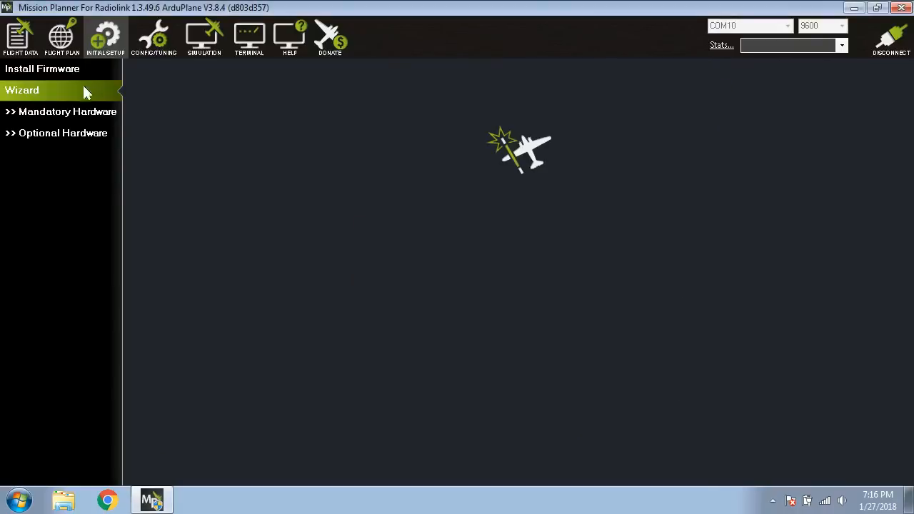
# Look at the airspeed sensor settings in the optional hardware section, then collapse that section.
pyautogui.click(53, 135)
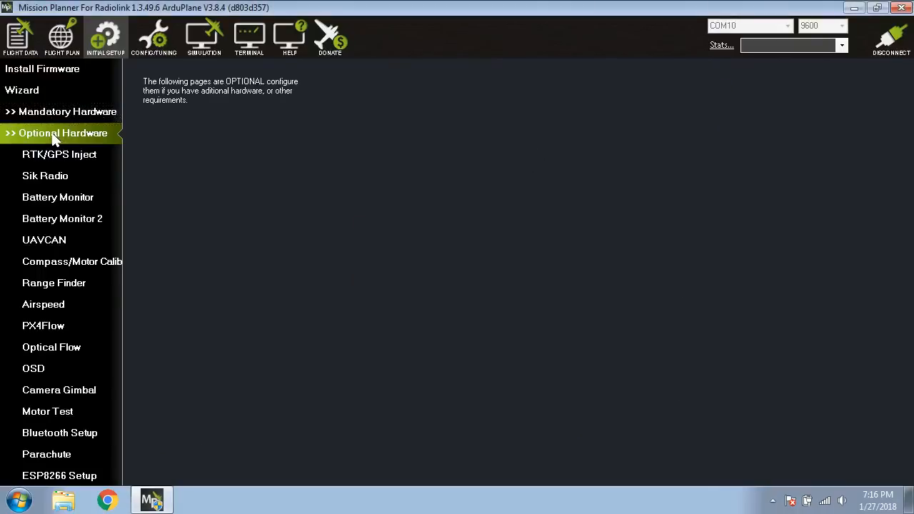
pyautogui.click(41, 306)
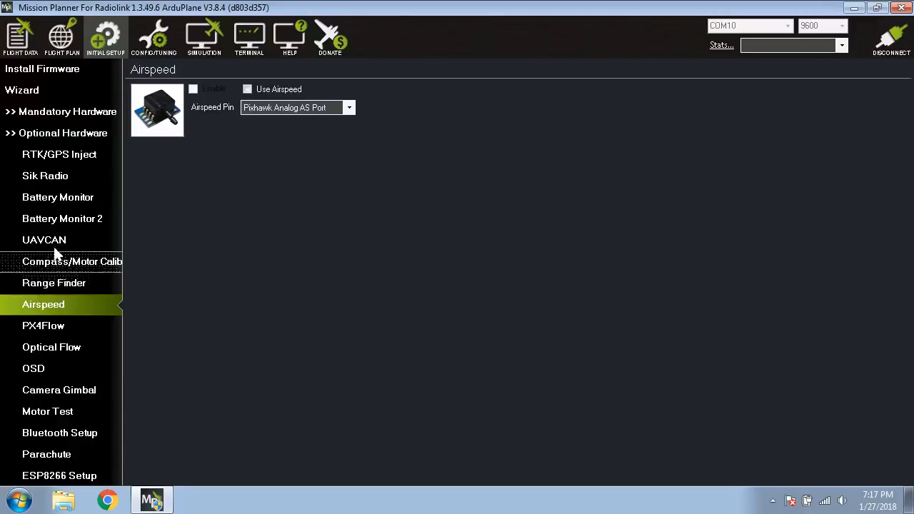
pyautogui.click(42, 134)
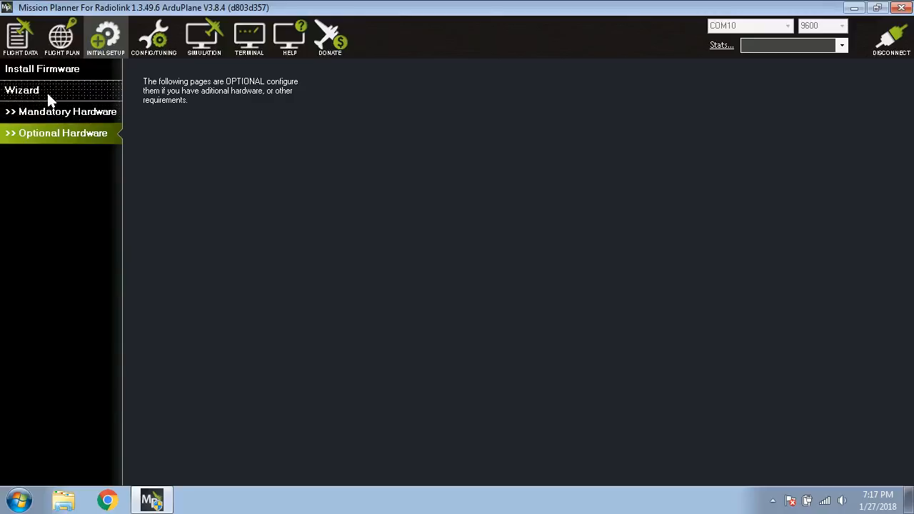
# Select COM10-FIXED_WING-1 as the active vehicle for the connection.
pyautogui.click(841, 46)
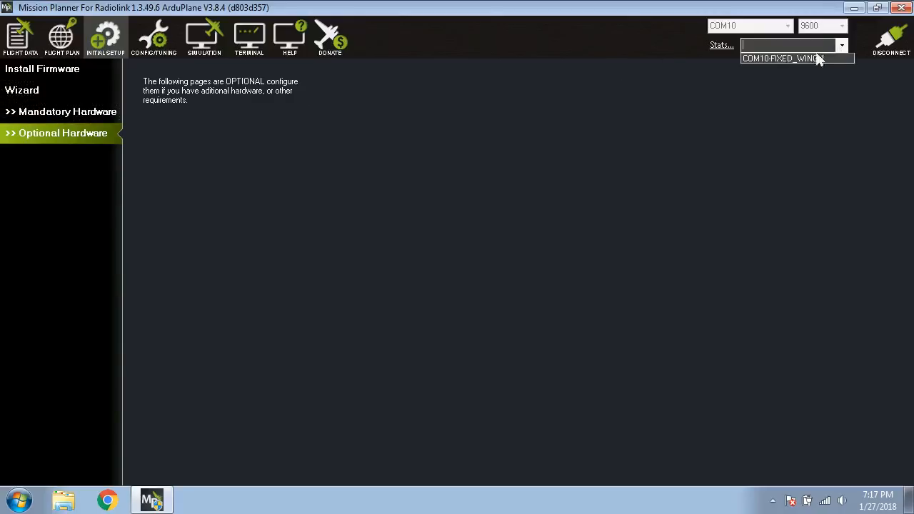
pyautogui.click(791, 56)
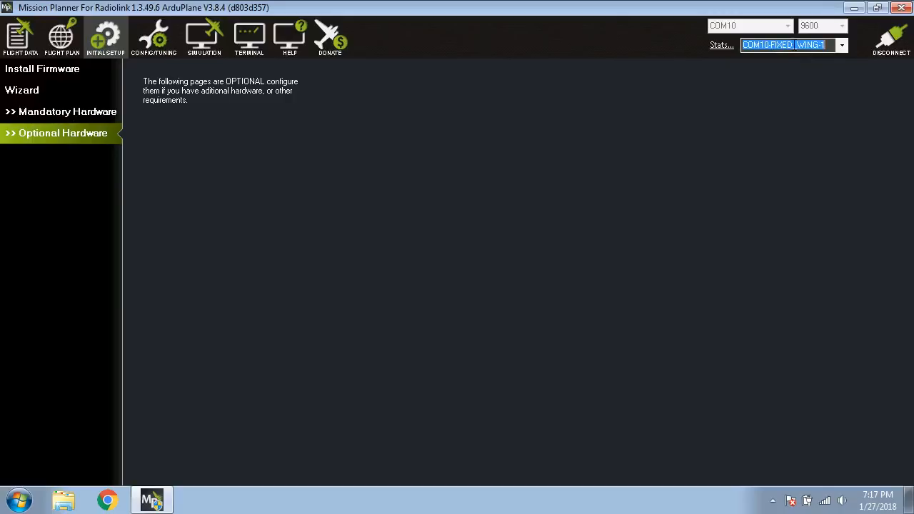
pyautogui.click(787, 44)
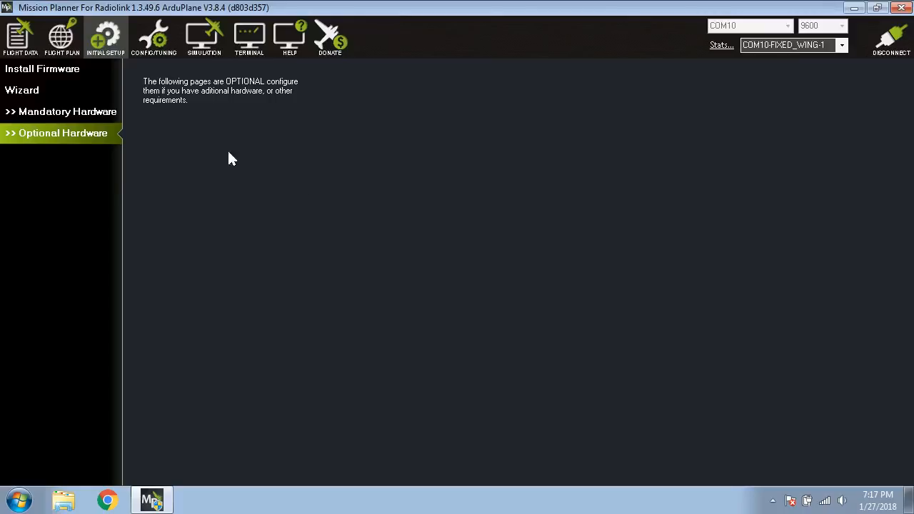
# Reopen the setup wizard, start the accelerometer calibration and continue with the vehicle placed level.
pyautogui.click(67, 90)
pyautogui.moveTo(317, 119); pyautogui.dragTo(367, 84)
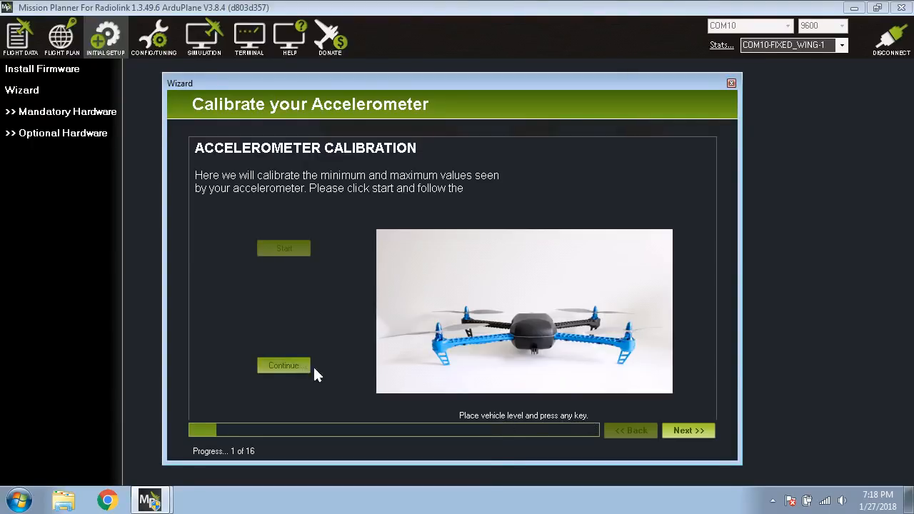
pyautogui.click(289, 364)
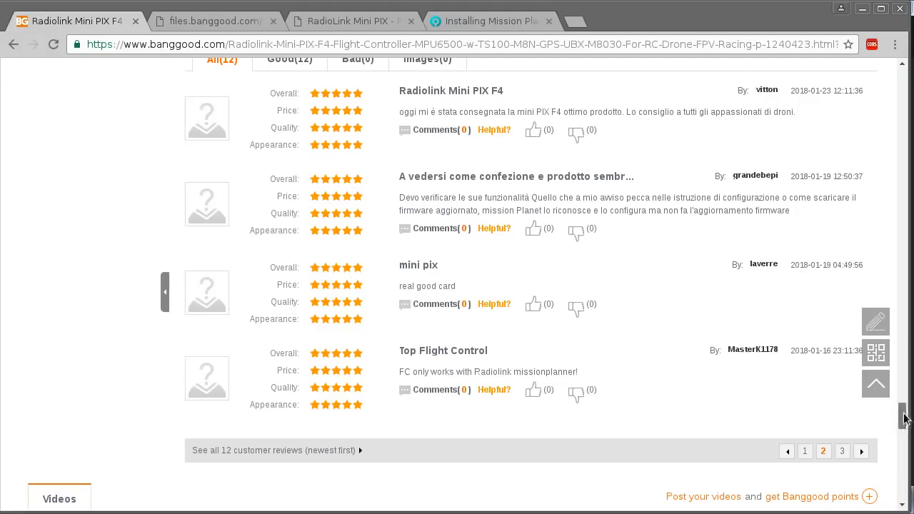
# Switch to the browser and look over the Banggood product page of the Radiolink Mini PIX F4.
pyautogui.moveTo(901, 411); pyautogui.dragTo(902, 96)
pyautogui.scroll(3, 670, 209)
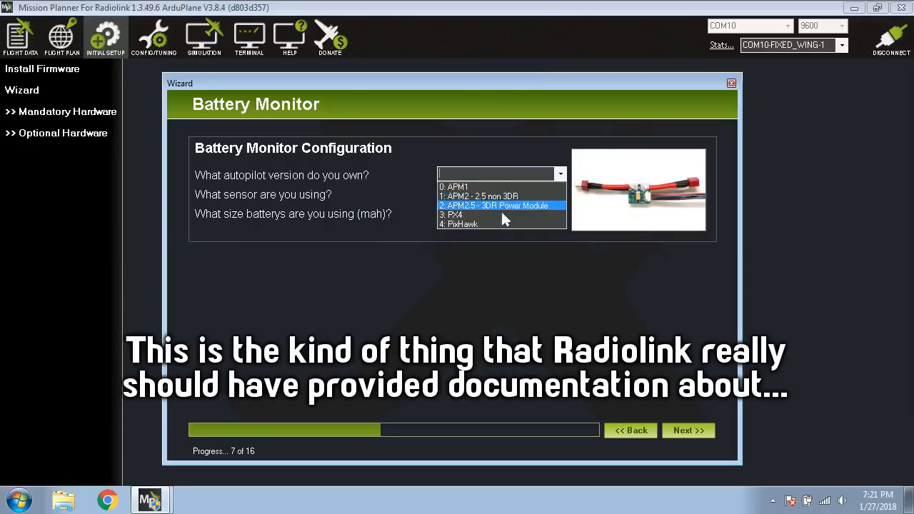
# Set the autopilot version to 4: PixHawk in the wizard's battery monitor configuration and open the sensor choices.
pyautogui.click(480, 224)
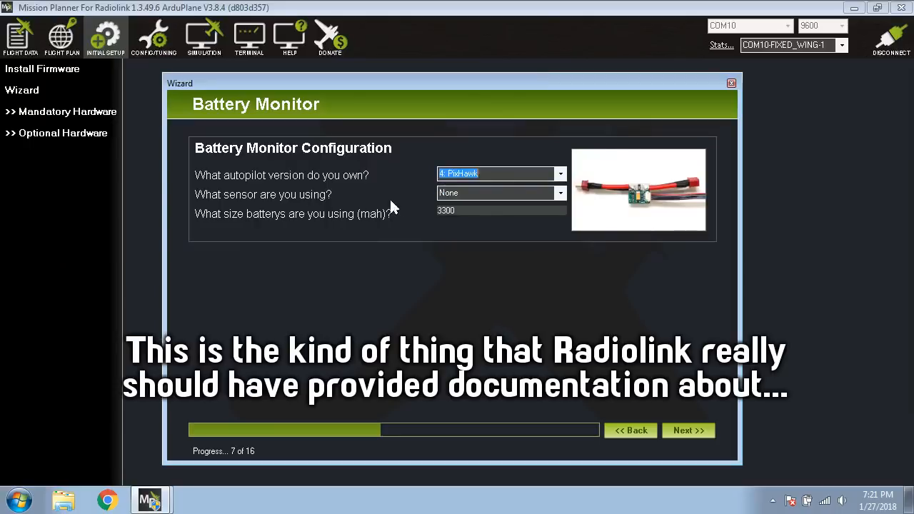
pyautogui.press('Tab')
pyautogui.click(562, 194)
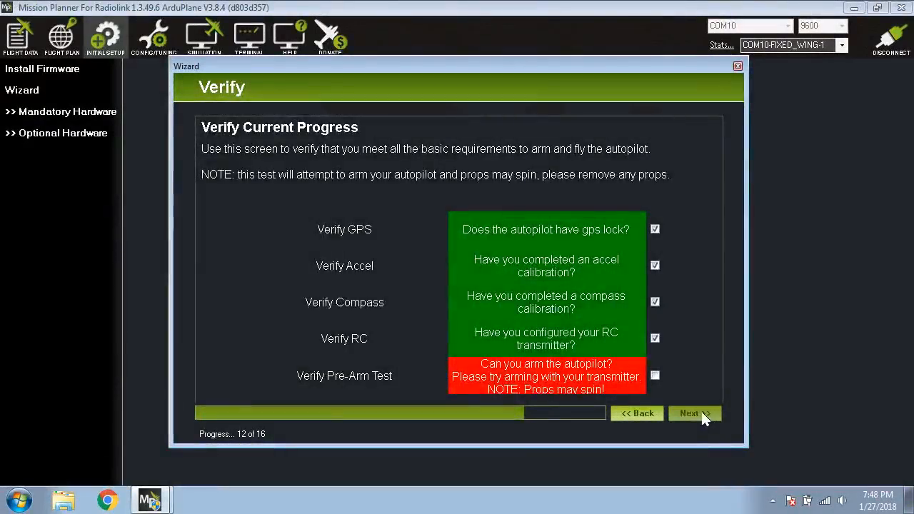
# Move on from the wizard's flight mode selection through its remaining pages, leaving the modes as they are.
pyautogui.click(701, 410)
pyautogui.click(699, 413)
pyautogui.click(696, 414)
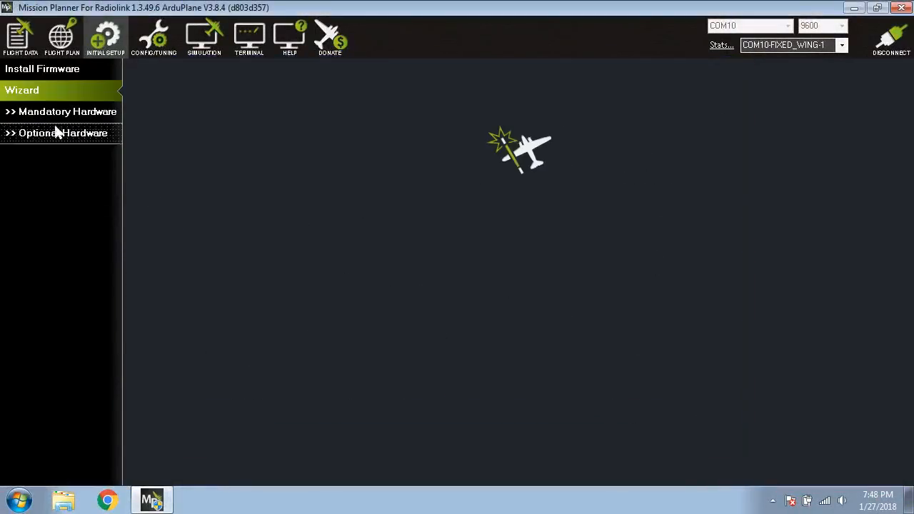
# Look through the plane's standard parameters for the servo output settings.
pyautogui.click(153, 35)
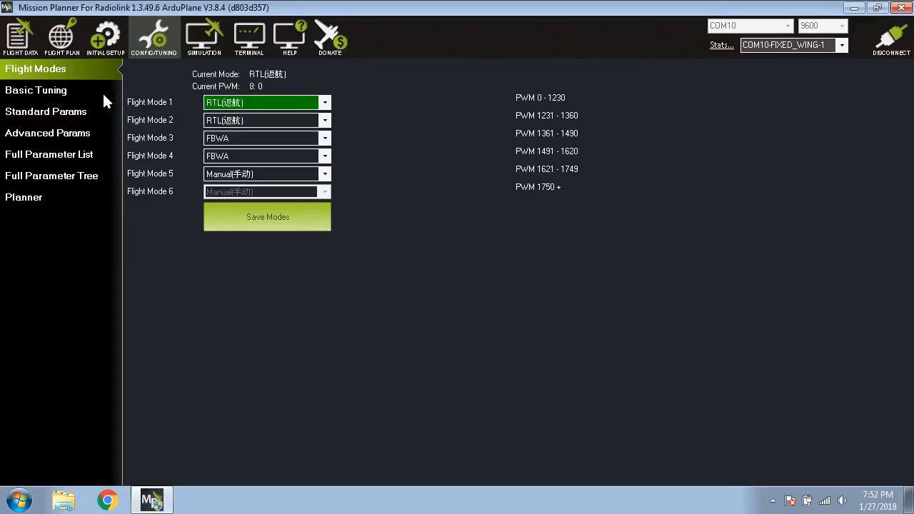
pyautogui.click(51, 112)
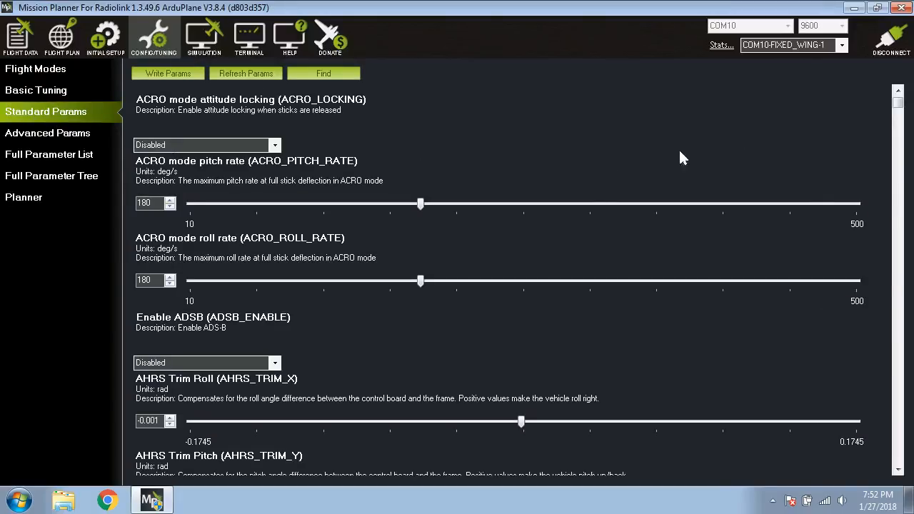
pyautogui.click(900, 375)
pyautogui.click(899, 374)
pyautogui.click(899, 375)
pyautogui.click(899, 375)
pyautogui.click(899, 375)
pyautogui.click(899, 375)
pyautogui.moveTo(899, 111); pyautogui.dragTo(899, 99)
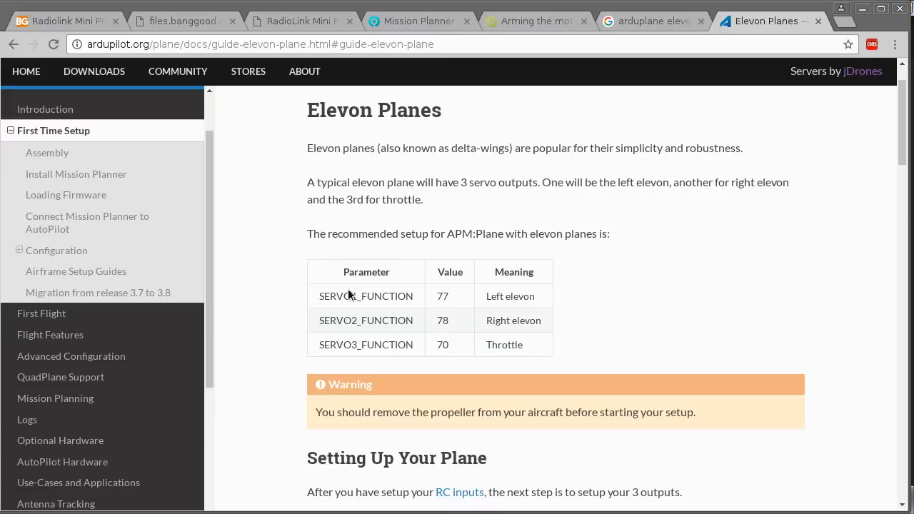
# Check the recommended SERVO1_FUNCTION setting in ArduPilot's Elevon Planes guide in the browser.
pyautogui.moveTo(320, 295); pyautogui.dragTo(415, 296)
pyautogui.click(518, 300)
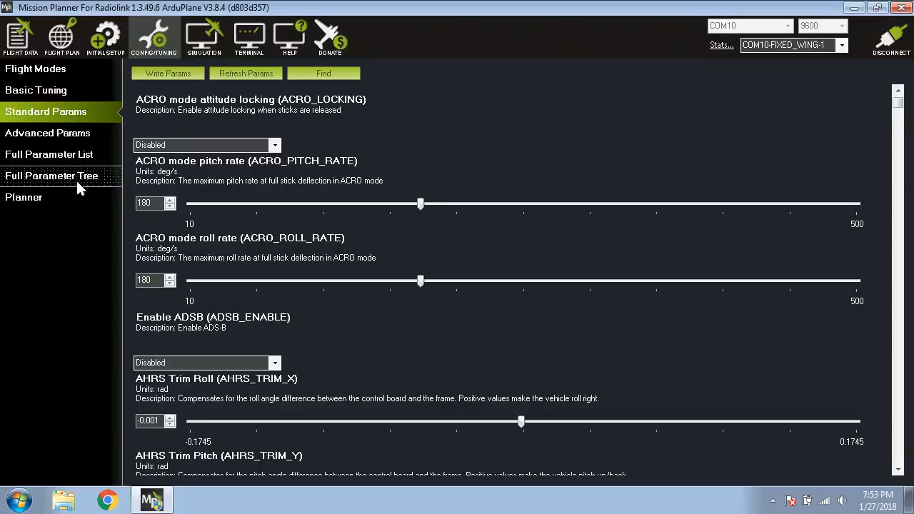
# Search Mission Planner's standard parameters for "serv".
pyautogui.click(323, 74)
pyautogui.write('mnt')
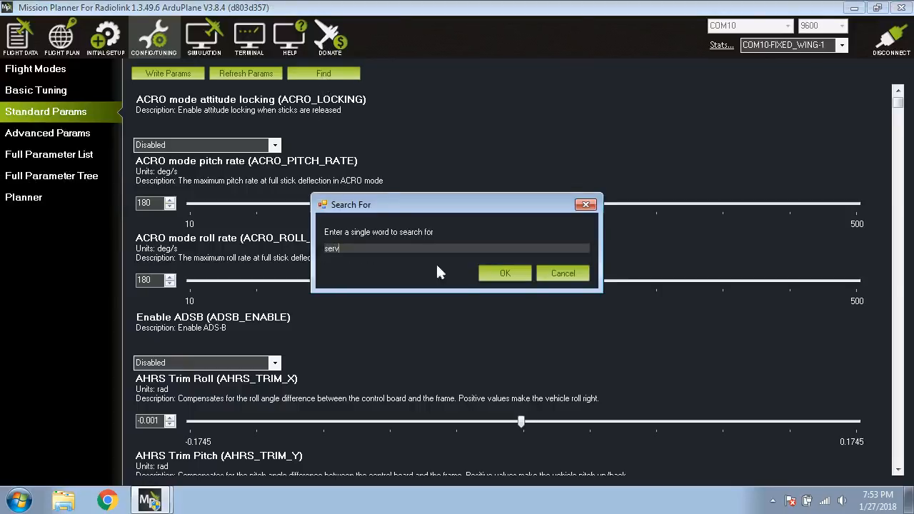
pyautogui.click(495, 272)
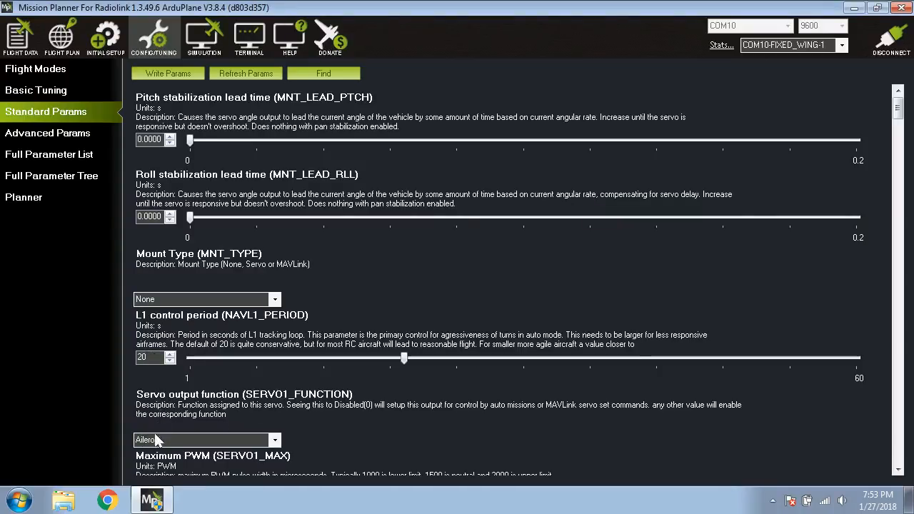
# Look through the SERVO1_FUNCTION options for an elevon output and recheck the recommended values in ArduPilot's Elevon Planes guide.
pyautogui.click(265, 438)
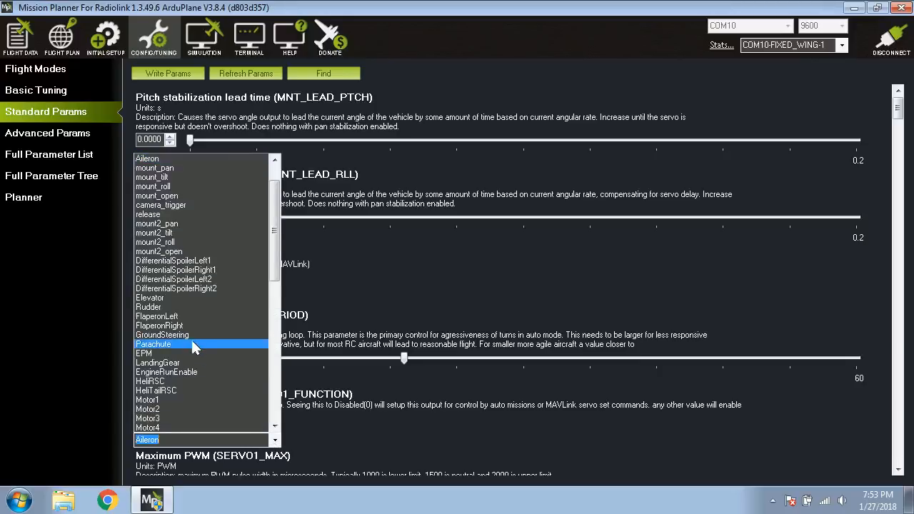
pyautogui.scroll(-7, 204, 284)
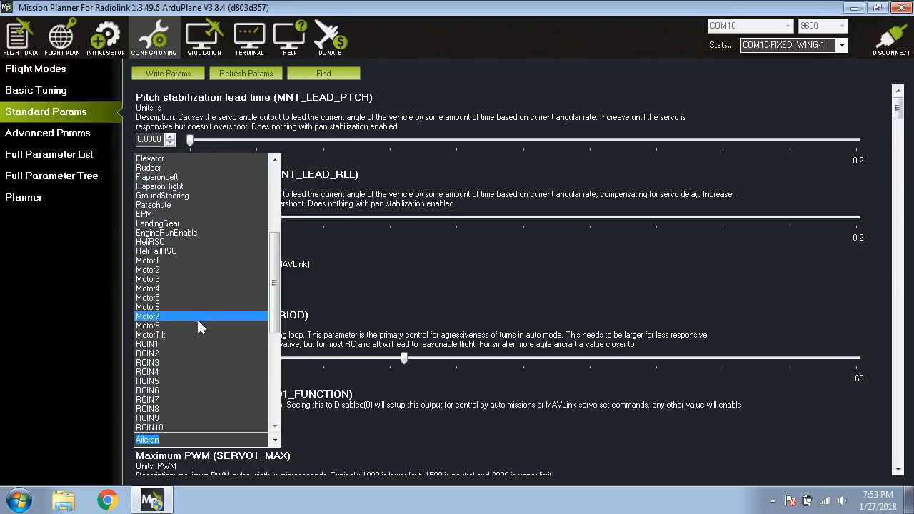
pyautogui.scroll(-7, 199, 299)
pyautogui.scroll(9, 198, 297)
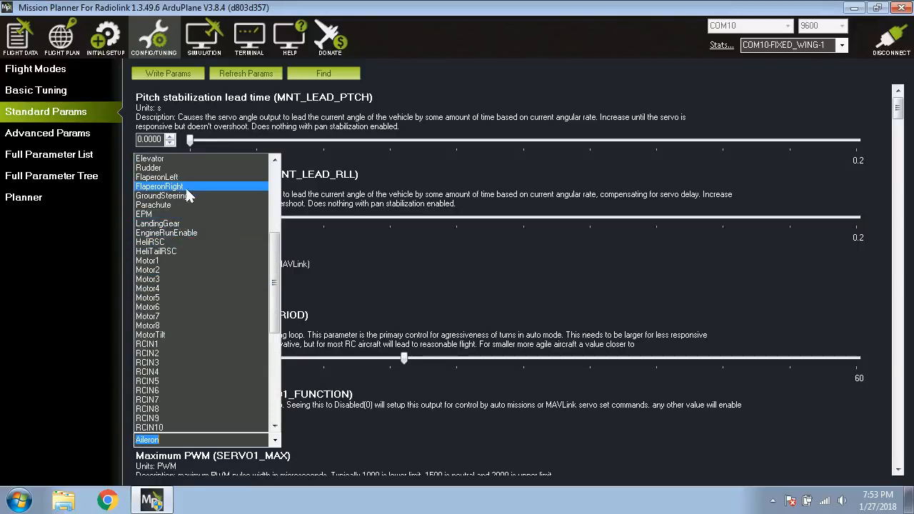
pyautogui.scroll(2, 189, 184)
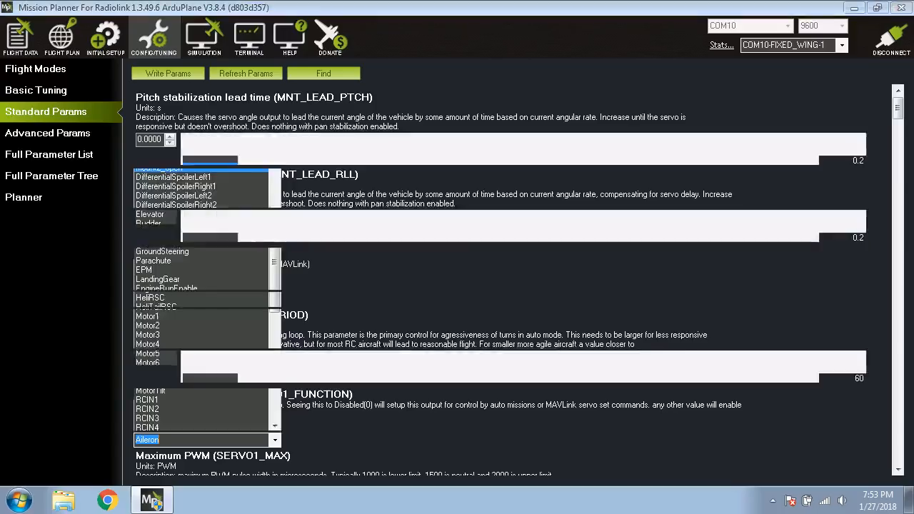
pyautogui.click(200, 435)
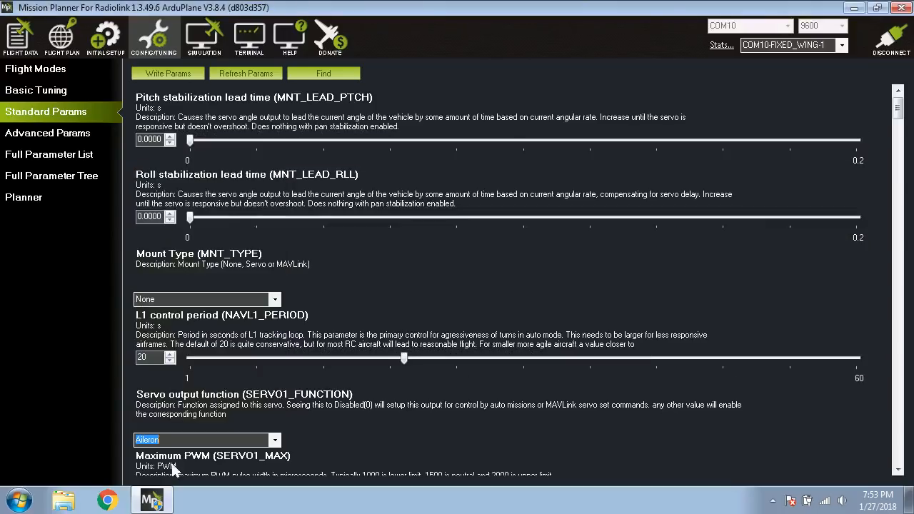
# Set the SERVO1_FUNCTION servo output to ElevonLeft.
pyautogui.click(273, 440)
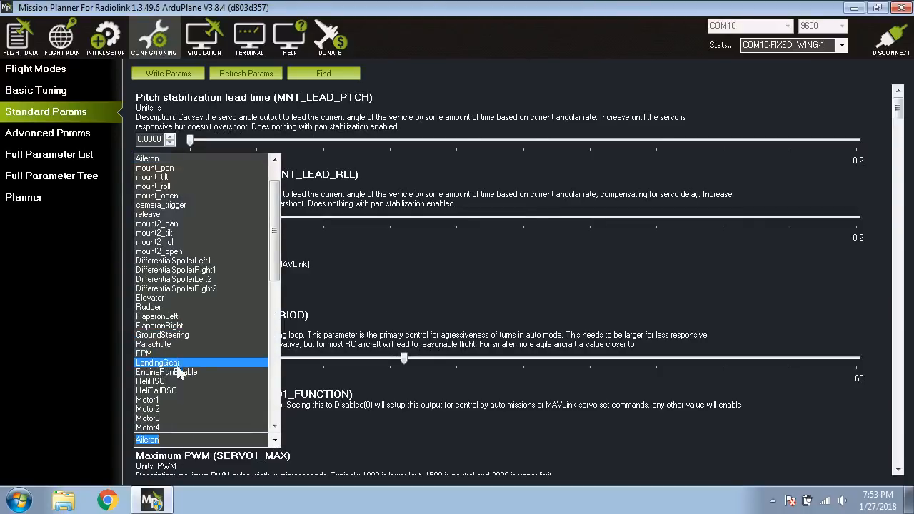
pyautogui.scroll(-13, 178, 344)
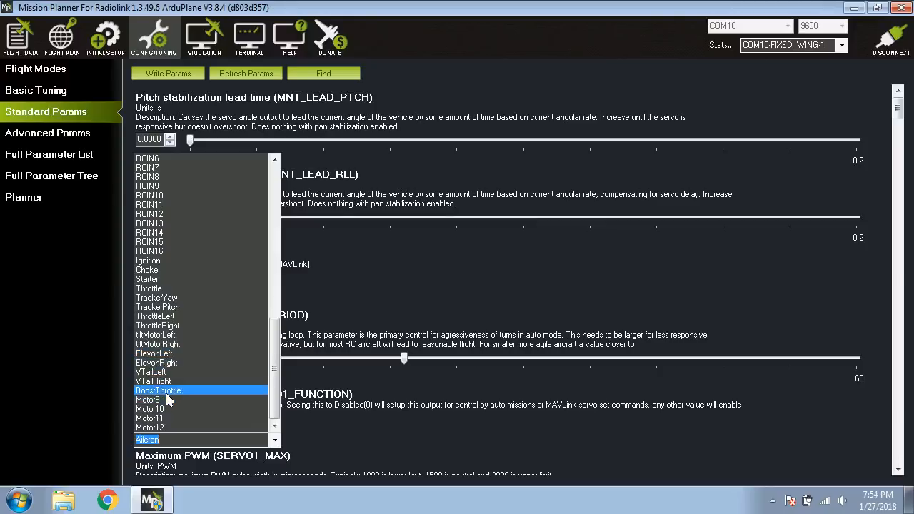
pyautogui.click(163, 354)
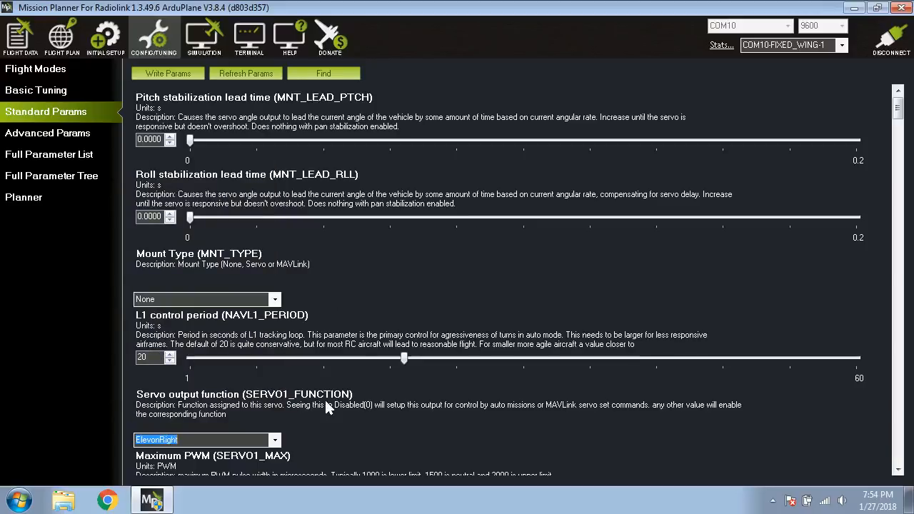
pyautogui.scroll(1, 275, 443)
# Look through the parameters following SERVO1_FUNCTION for the second servo's output function.
pyautogui.click(898, 470)
pyautogui.click(898, 470)
pyautogui.click(898, 470)
pyautogui.click(898, 470)
pyautogui.click(897, 470)
pyautogui.click(898, 470)
pyautogui.click(898, 470)
pyautogui.click(898, 470)
pyautogui.click(898, 470)
pyautogui.click(898, 469)
pyautogui.click(898, 470)
pyautogui.click(898, 469)
pyautogui.click(898, 470)
pyautogui.click(898, 470)
pyautogui.click(898, 470)
pyautogui.click(898, 470)
pyautogui.click(898, 470)
pyautogui.click(898, 470)
pyautogui.click(898, 470)
pyautogui.click(898, 470)
pyautogui.click(898, 469)
pyautogui.click(897, 470)
pyautogui.click(897, 470)
# Search the standard parameters for "servo2" and set SERVO2_FUNCTION to ElevonRight.
pyautogui.click(328, 75)
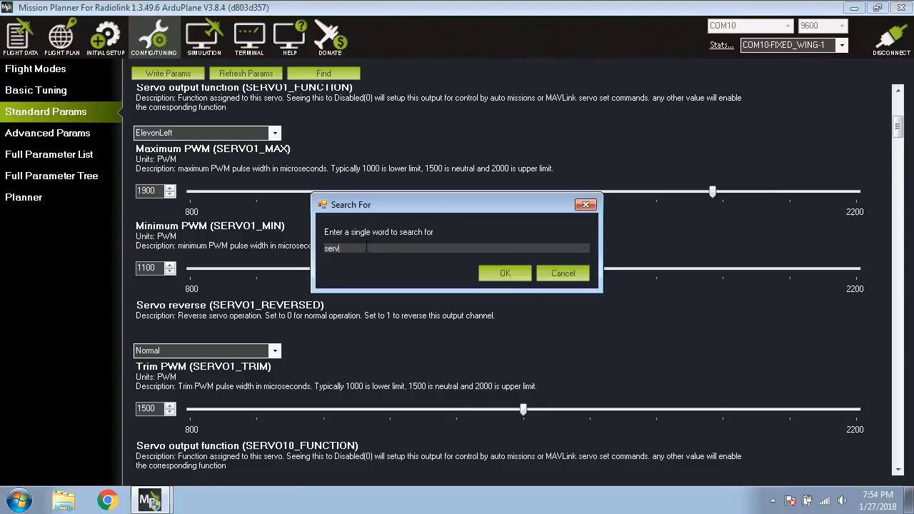
pyautogui.write('servo2')
pyautogui.press('Return')
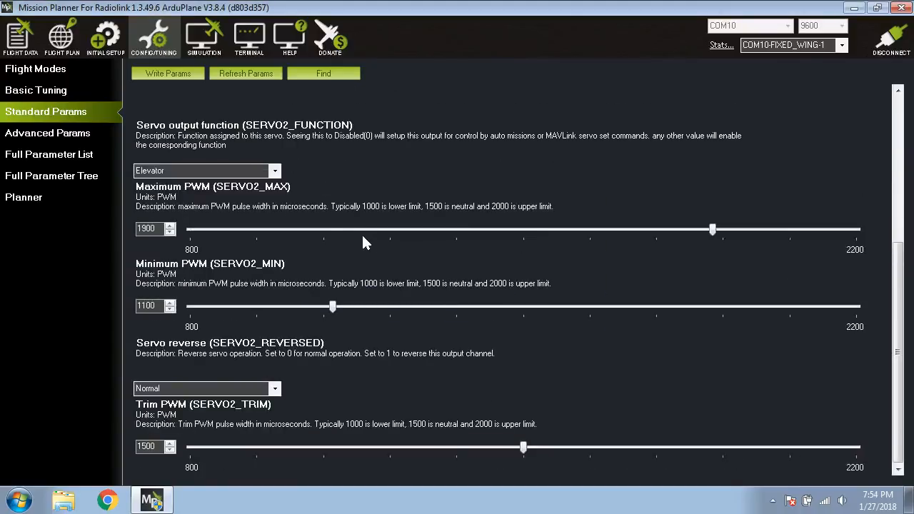
pyautogui.click(275, 170)
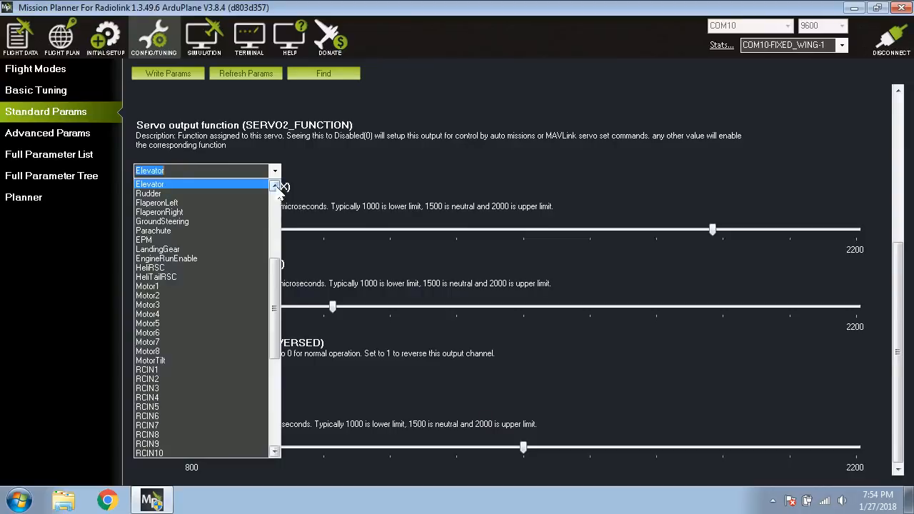
pyautogui.moveTo(275, 307); pyautogui.dragTo(274, 394)
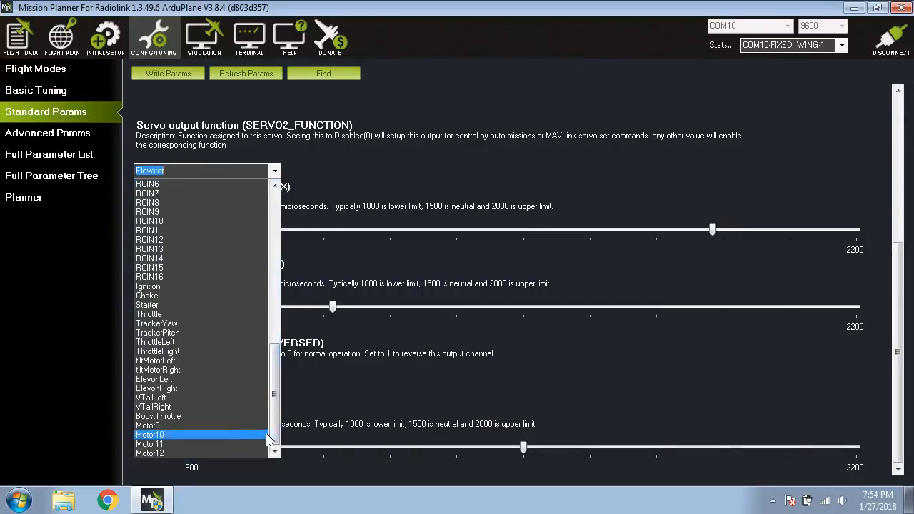
pyautogui.click(178, 388)
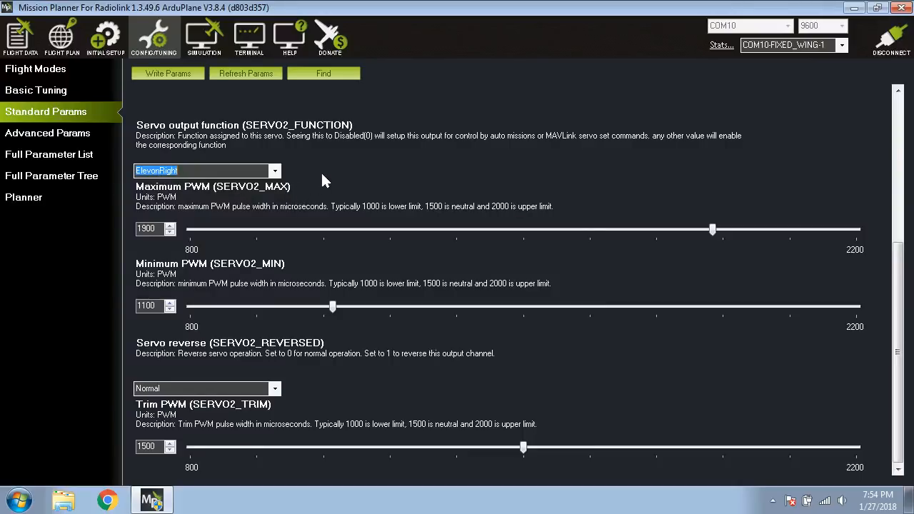
# Clear the "servo2" search to bring back the full list of standard parameters.
pyautogui.scroll(2, 307, 183)
pyautogui.scroll(-2, 285, 183)
pyautogui.click(325, 73)
pyautogui.click(547, 274)
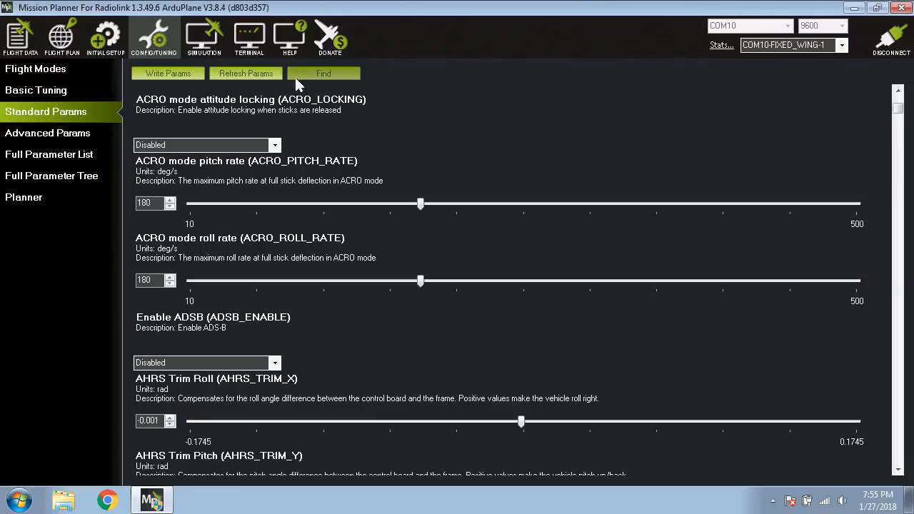
# Search for "servo3_fu" to check the SERVO3_FUNCTION assignment against the guide, and return to the full parameter list.
pyautogui.click(296, 75)
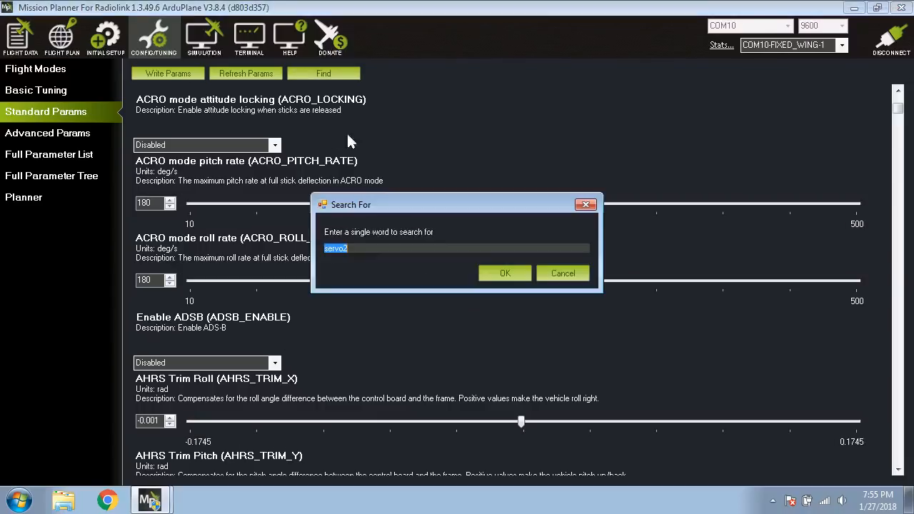
pyautogui.click(372, 249)
pyautogui.write('3_fu')
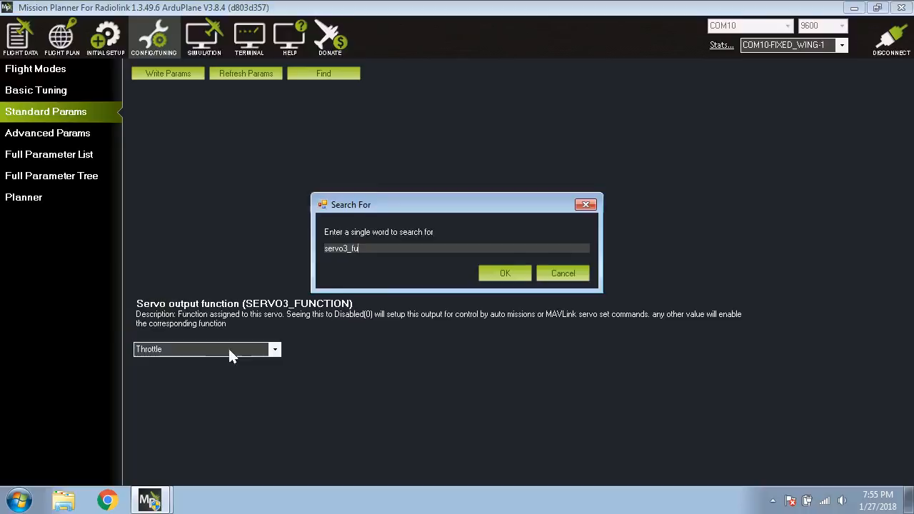
pyautogui.click(553, 273)
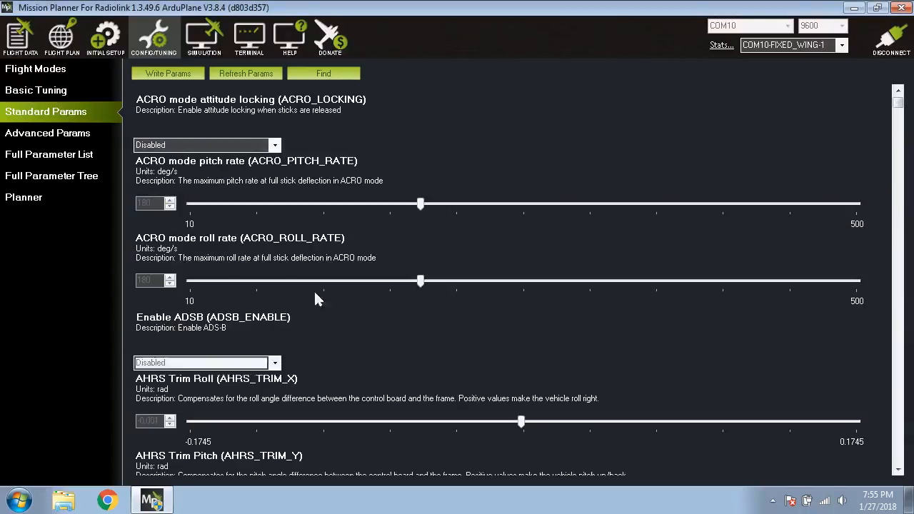
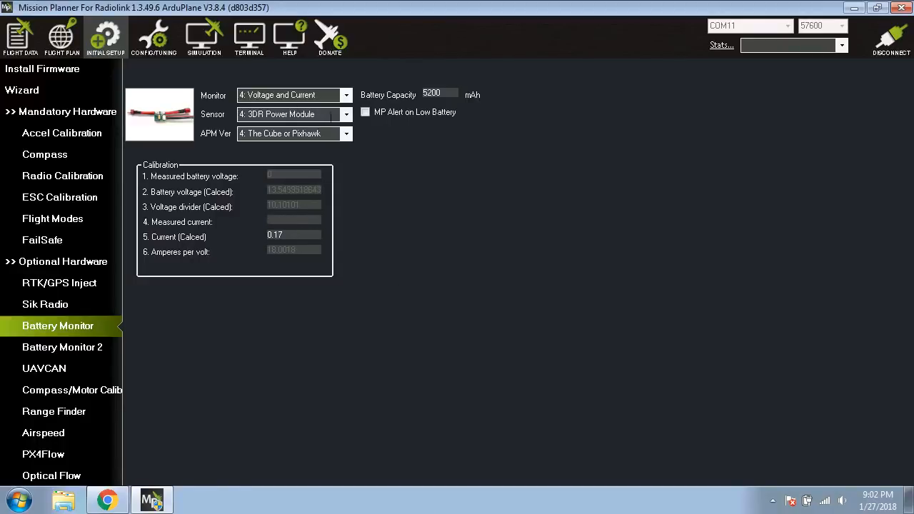
# Look through the power sensor options for the battery monitor and check the calculated current reading.
pyautogui.click(347, 115)
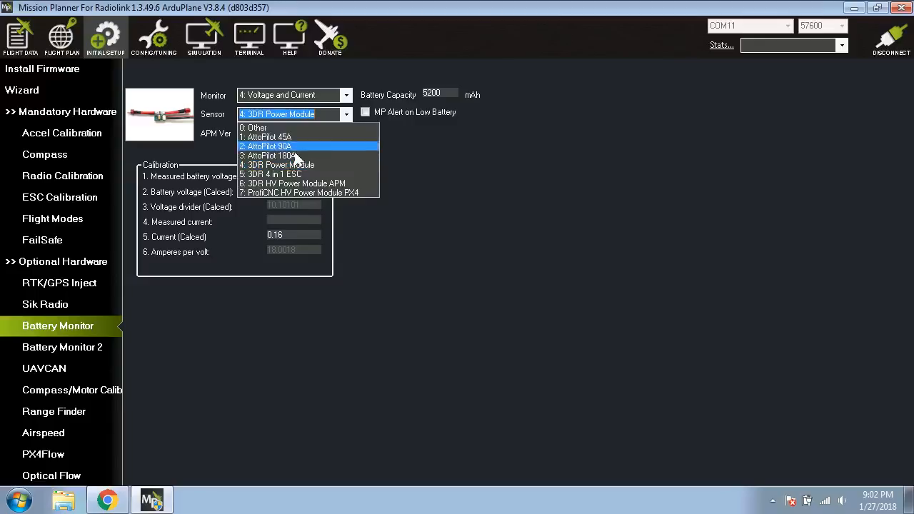
pyautogui.click(389, 158)
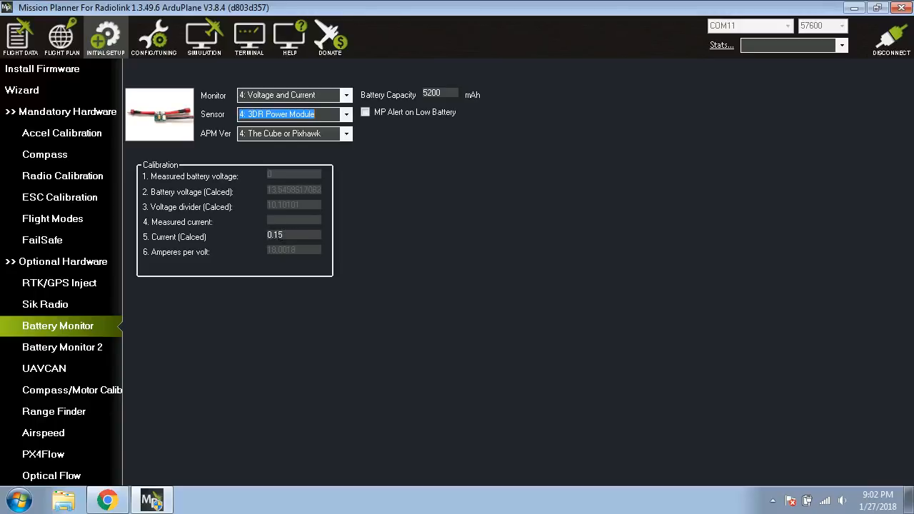
pyautogui.moveTo(275, 234); pyautogui.dragTo(290, 236)
pyautogui.write('16')
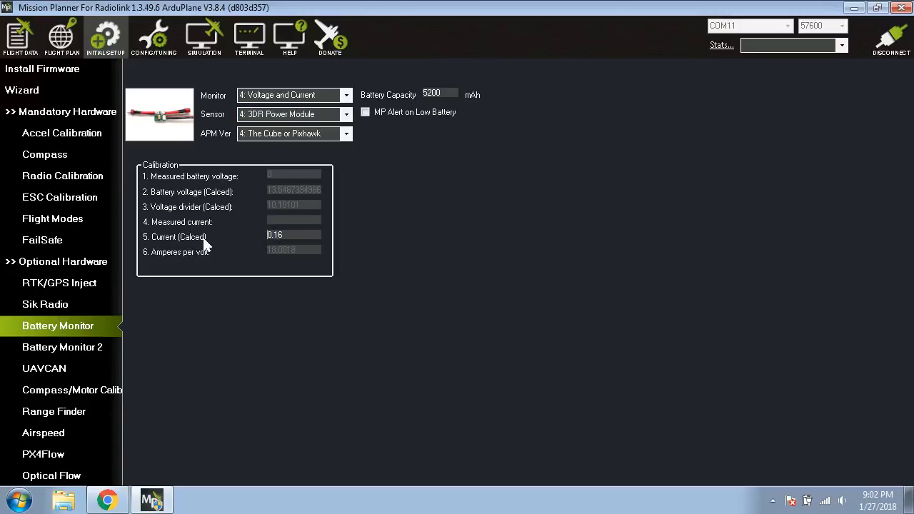
pyautogui.doubleClick(270, 237)
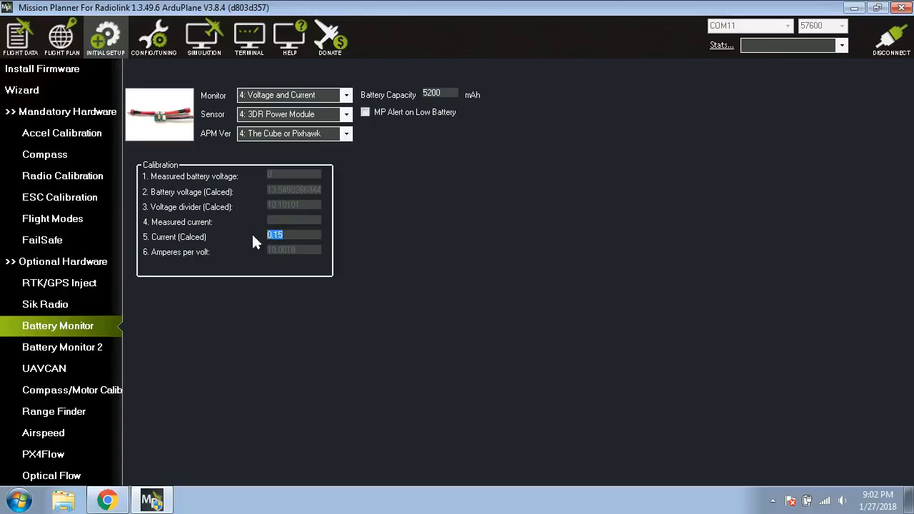
pyautogui.click(346, 116)
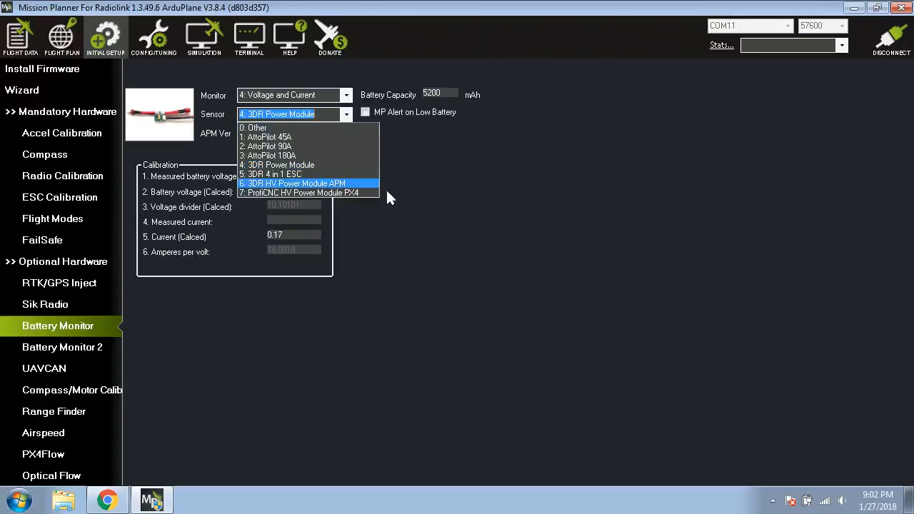
pyautogui.click(462, 228)
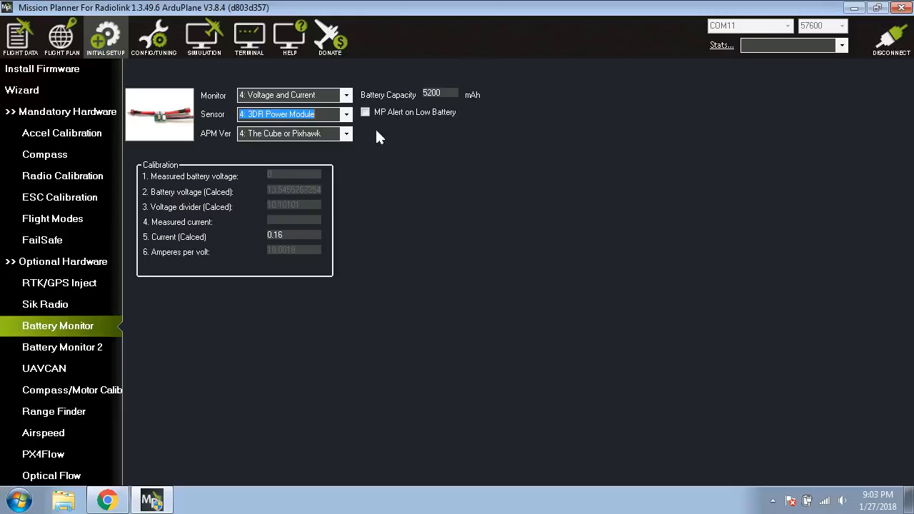
# Set the battery monitor's sensor to 0: Other so that the voltage divider can be edited.
pyautogui.click(348, 114)
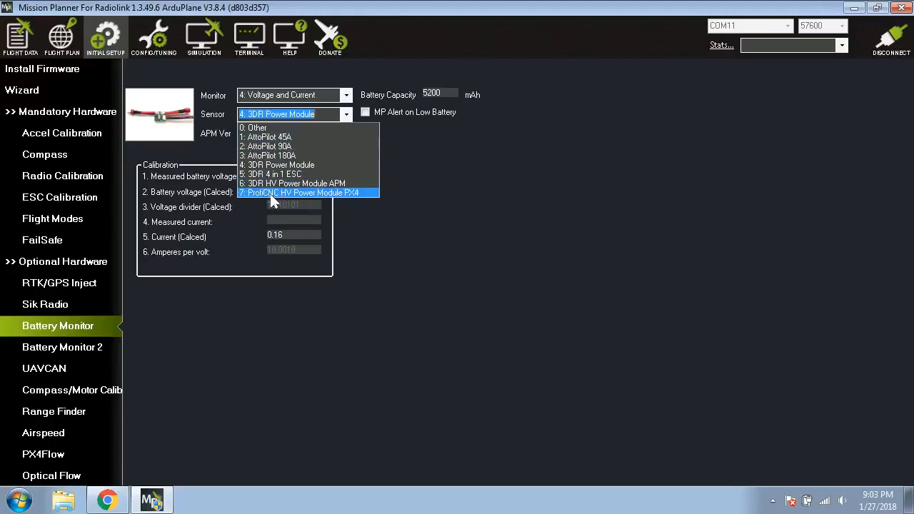
pyautogui.click(252, 129)
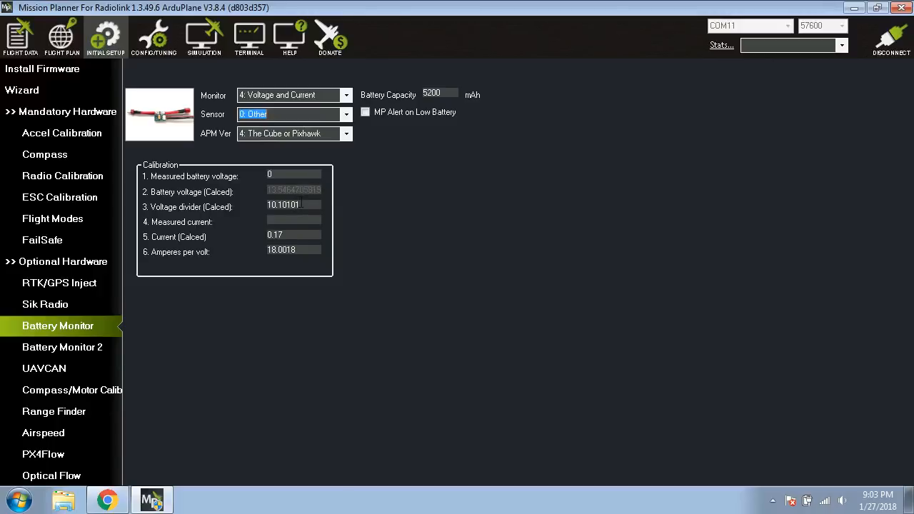
pyautogui.moveTo(302, 205); pyautogui.dragTo(250, 203)
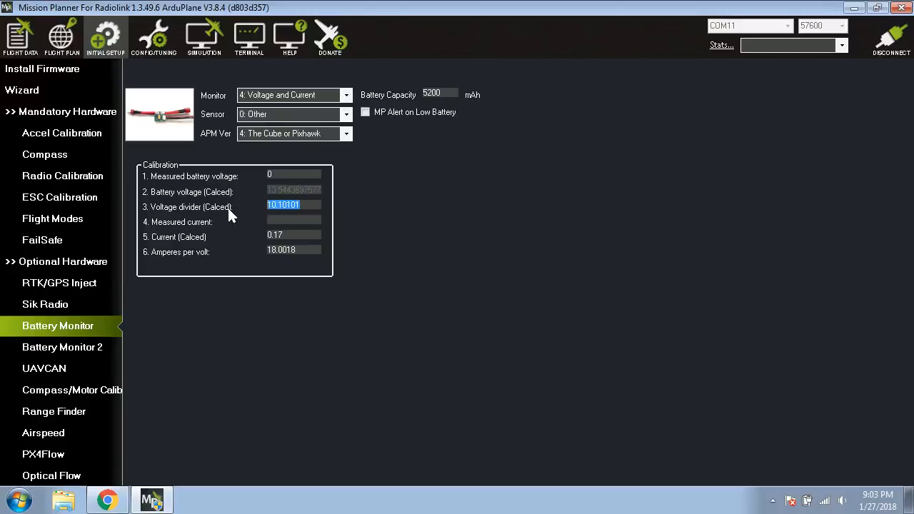
pyautogui.click(291, 205)
pyautogui.moveTo(304, 205); pyautogui.dragTo(265, 205)
pyautogui.click(293, 205)
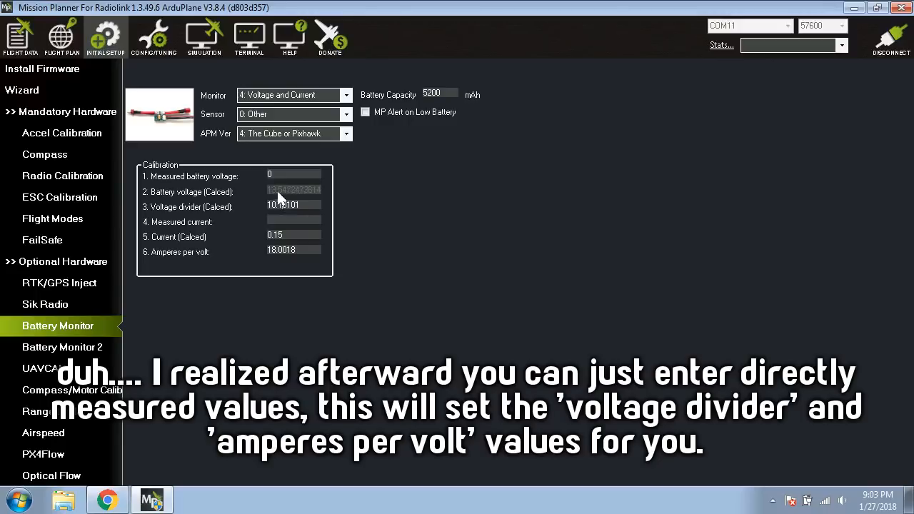
# Adjust the battery monitor's voltage divider calibration, setting it to 11.5.
pyautogui.moveTo(276, 205); pyautogui.dragTo(272, 205)
pyautogui.write('2')
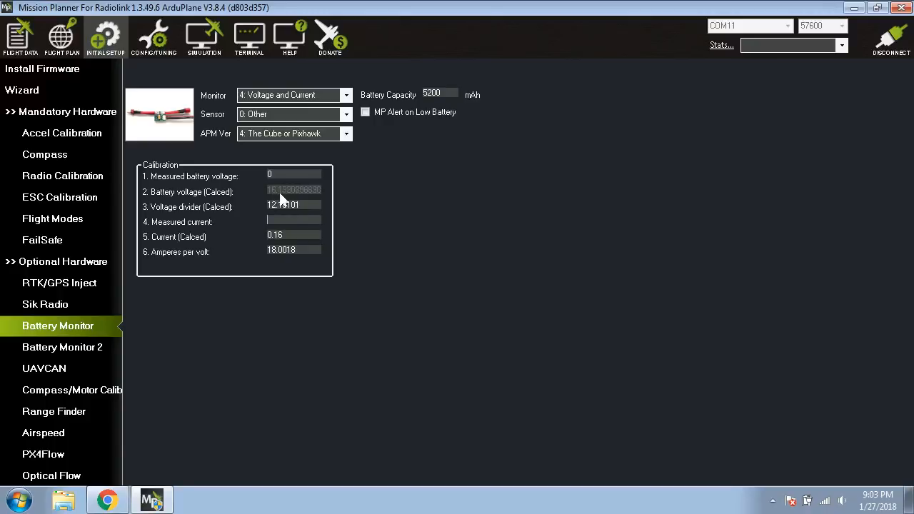
pyautogui.click(276, 203)
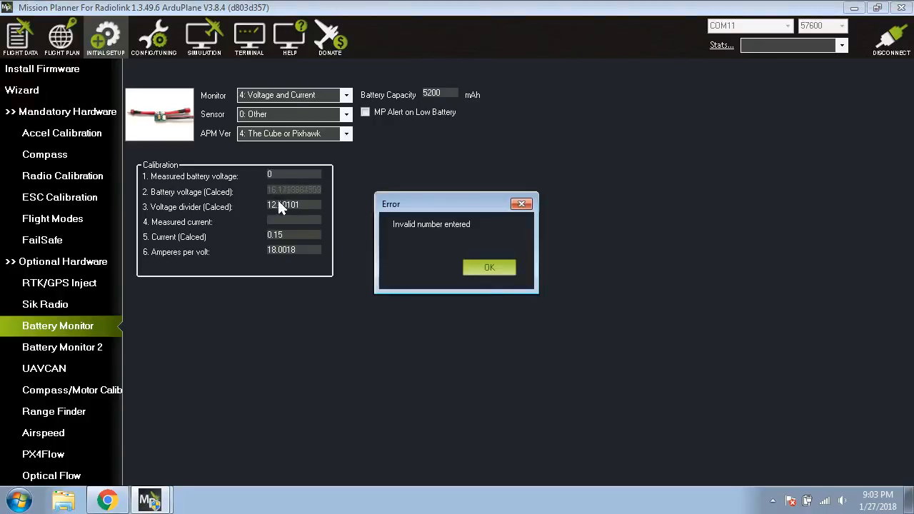
pyautogui.click(477, 272)
pyautogui.moveTo(271, 206); pyautogui.dragTo(334, 211)
pyautogui.write('1.5')
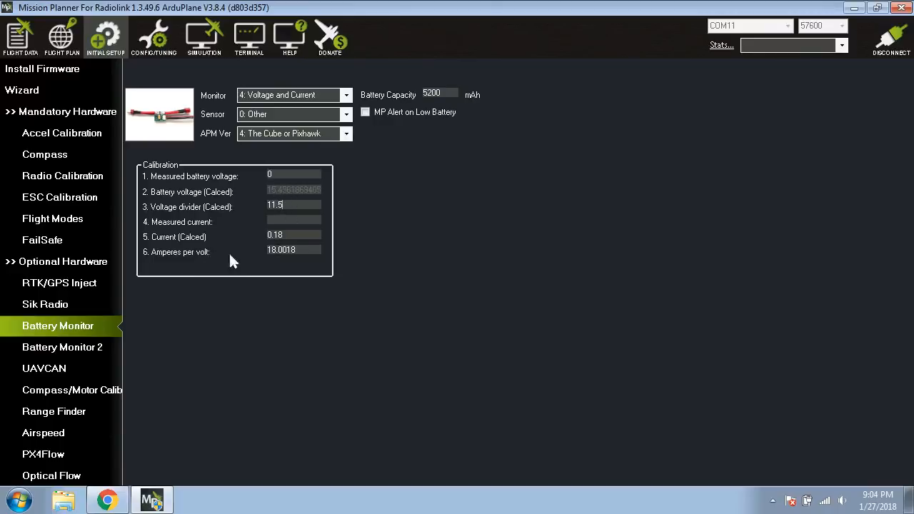
# Set the battery monitor's amperes per volt calibration to 16.
pyautogui.moveTo(300, 252); pyautogui.dragTo(261, 249)
pyautogui.click(298, 251)
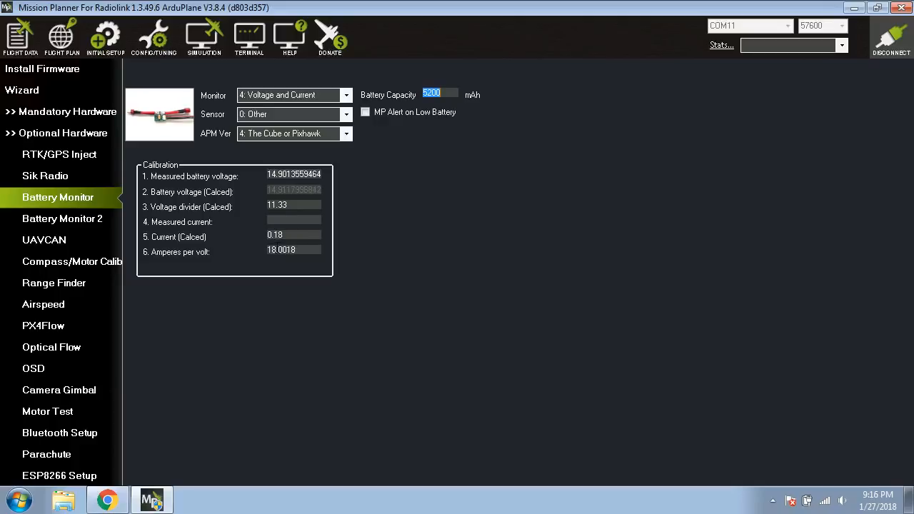
pyautogui.moveTo(270, 251); pyautogui.dragTo(334, 260)
pyautogui.write('16')
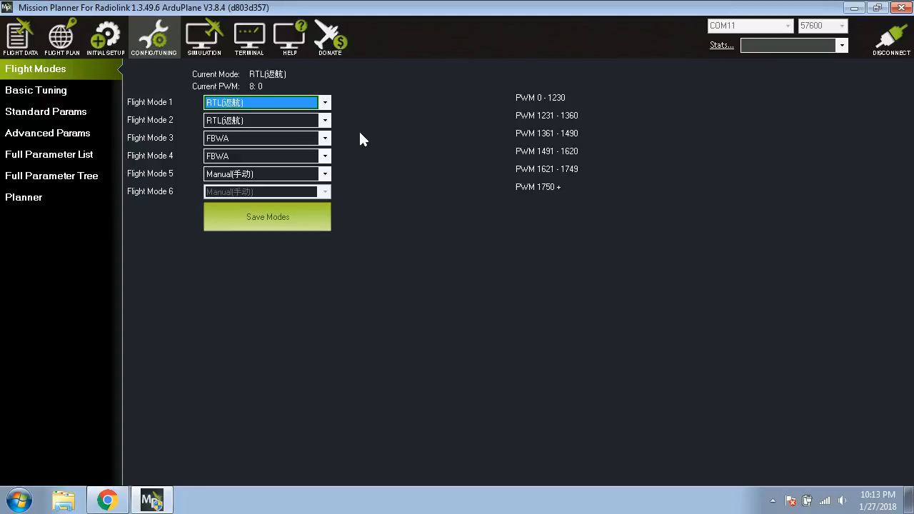
# Review the flight modes assigned to each PWM range in the flight mode configuration.
pyautogui.click(58, 89)
pyautogui.click(61, 69)
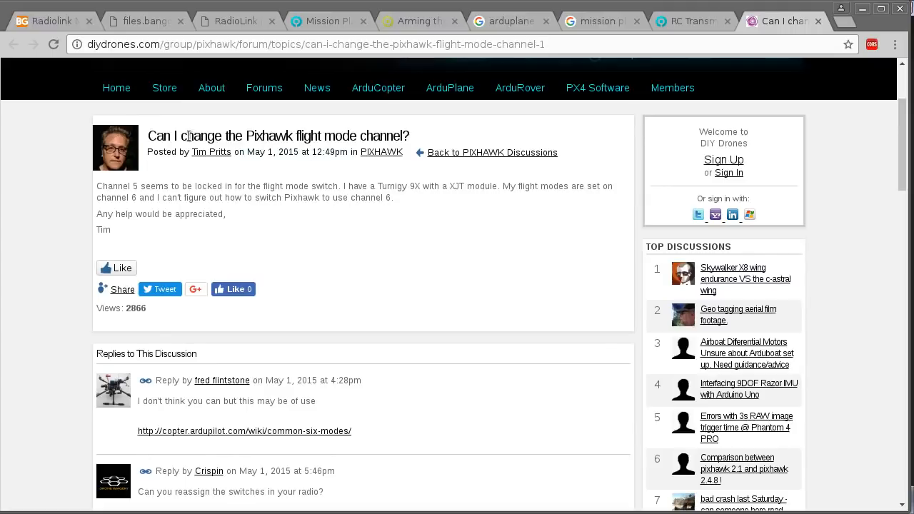
pyautogui.moveTo(187, 136); pyautogui.dragTo(360, 136)
pyautogui.click(270, 255)
# Read the DIY Drones question about the Pixhawk flight mode channel in the browser, and check the channel levels in Mission Planner's radio calibration.
pyautogui.moveTo(108, 185); pyautogui.dragTo(248, 187)
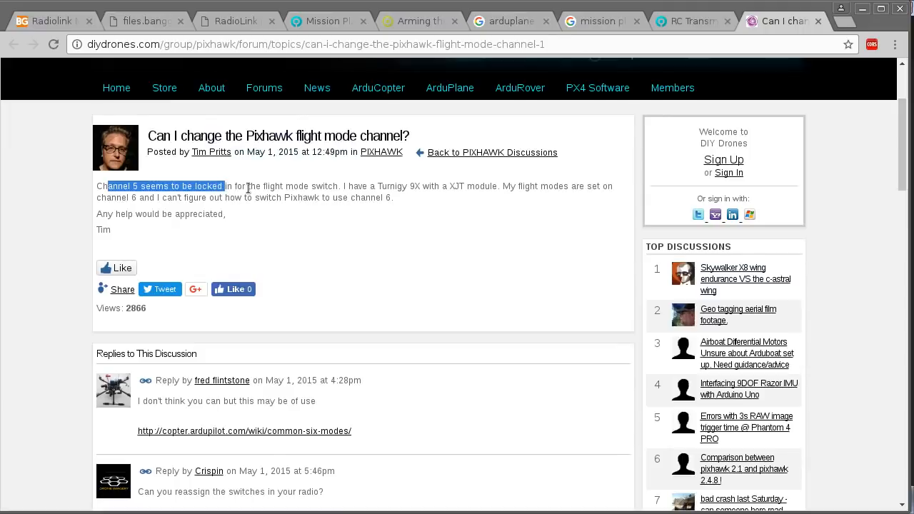
pyautogui.click(351, 189)
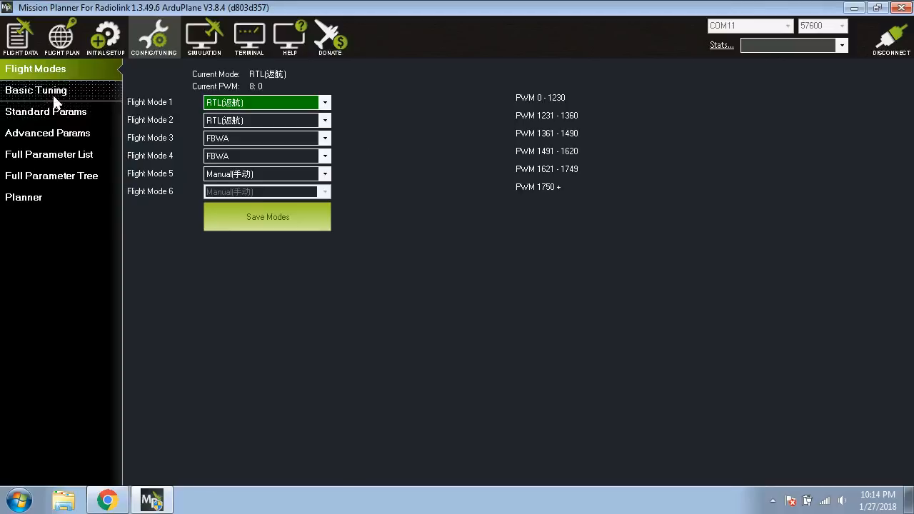
pyautogui.click(105, 36)
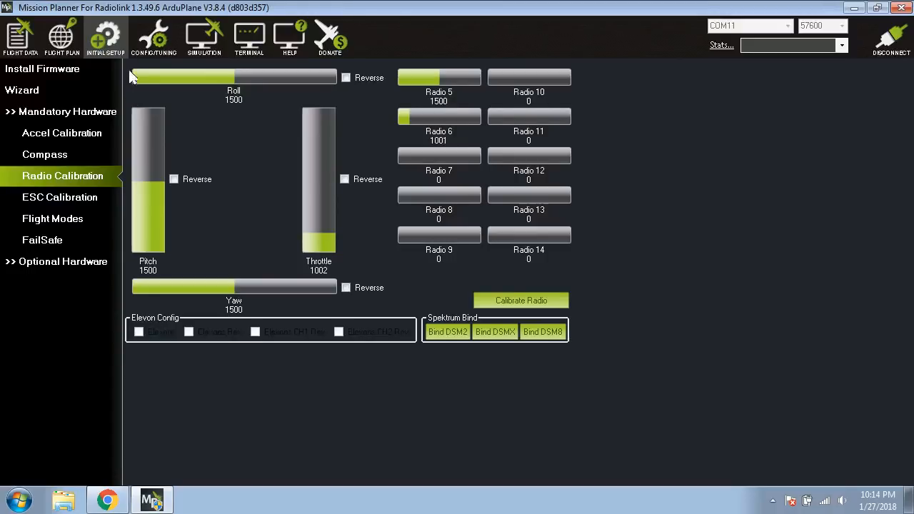
pyautogui.click(154, 36)
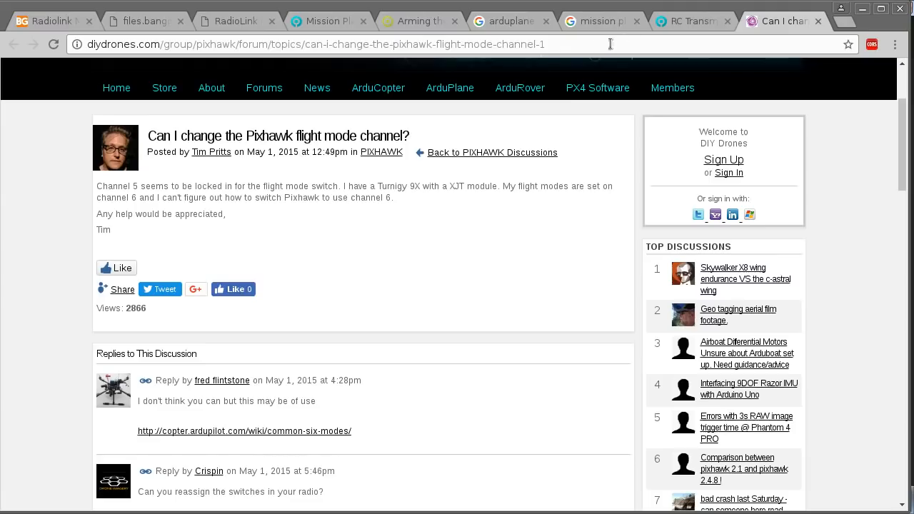
# Switch to the browser and read ArduPilot's RC Transmitter Flight Mode Configuration guide on the flight mode channel and transmitter PWM widths.
pyautogui.hotkey('ctrl', 'shift', 'Tab')
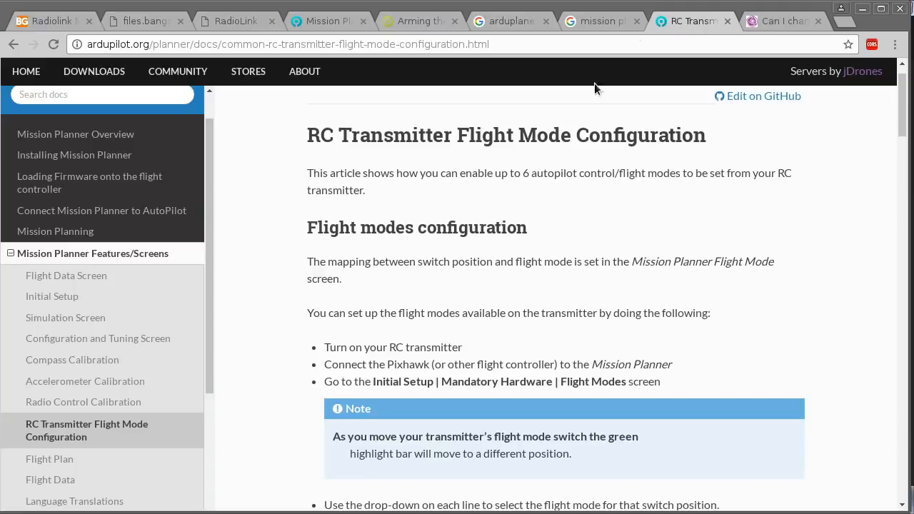
pyautogui.scroll(-3, 260, 176)
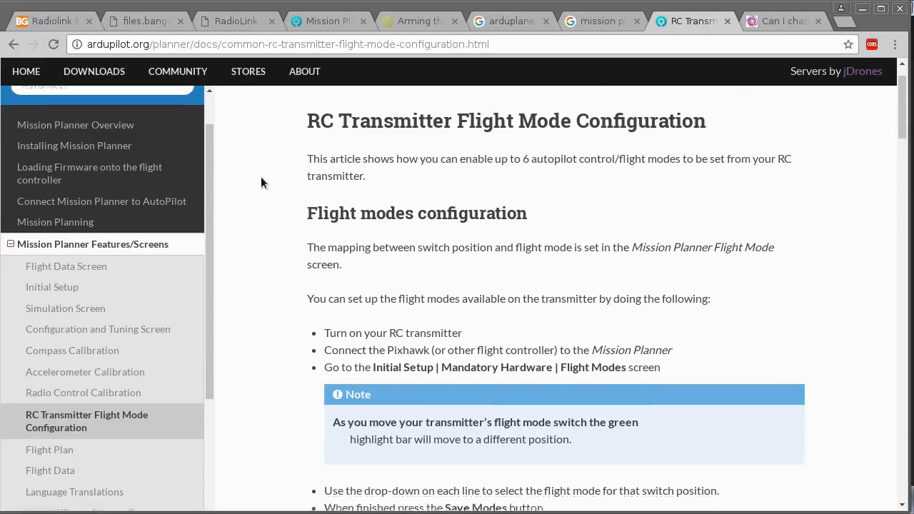
pyautogui.scroll(2, 255, 177)
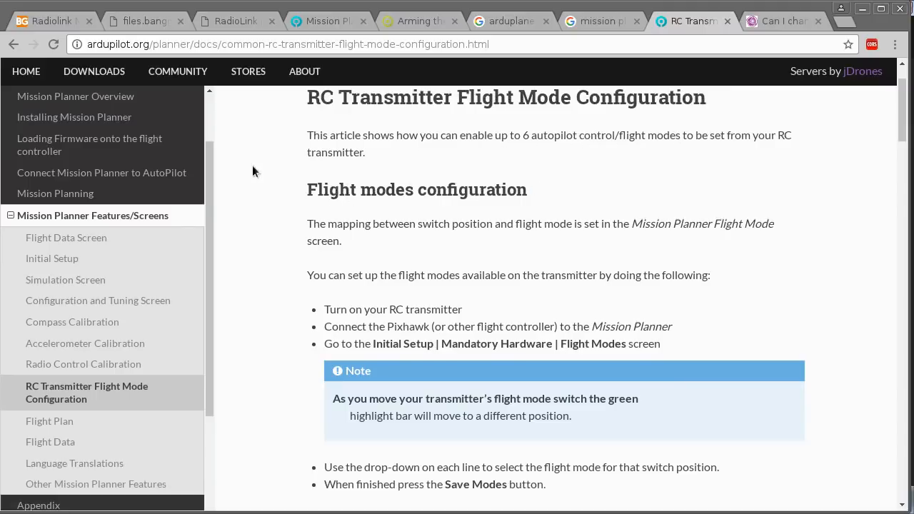
pyautogui.scroll(-5, 276, 168)
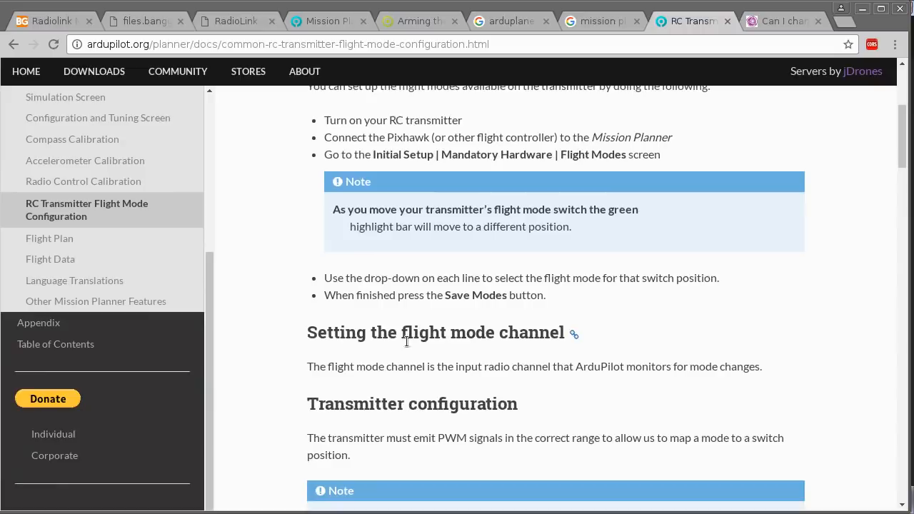
pyautogui.moveTo(377, 342); pyautogui.dragTo(510, 342)
pyautogui.scroll(-2, 288, 281)
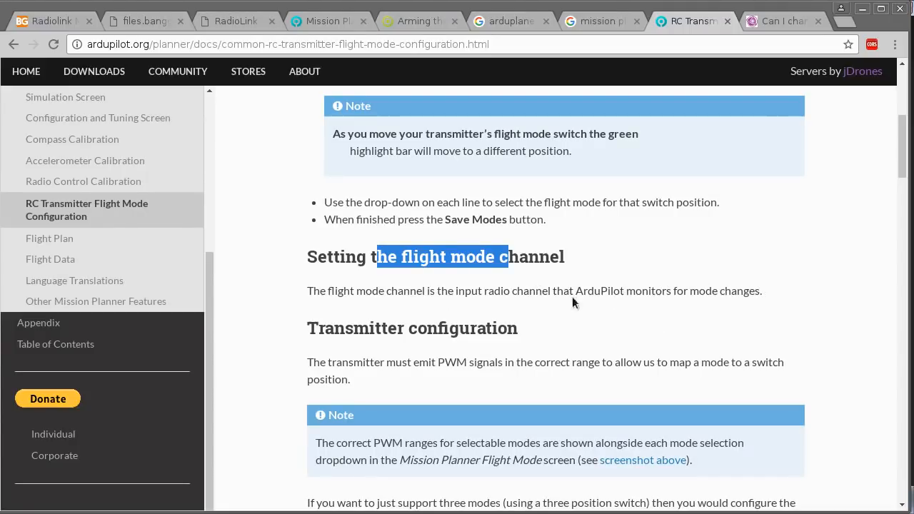
pyautogui.scroll(-4, 269, 205)
pyautogui.scroll(-2, 268, 200)
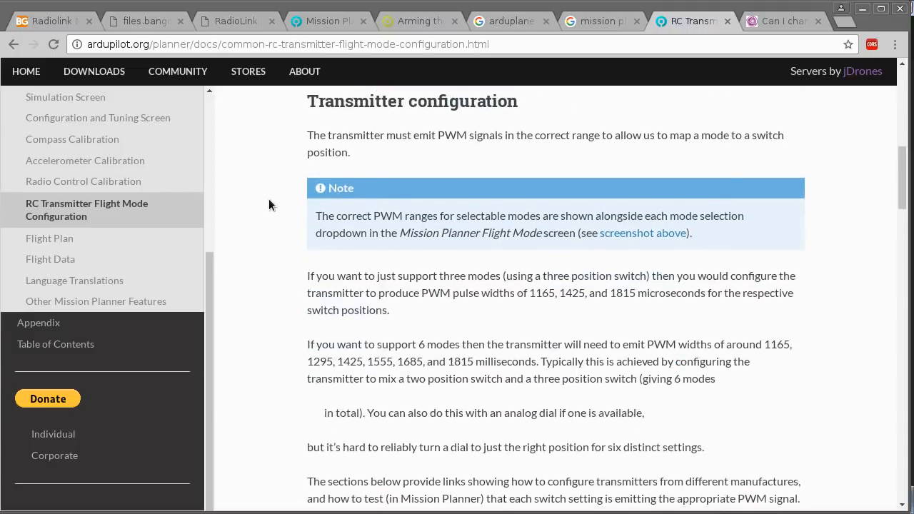
pyautogui.scroll(-2, 261, 192)
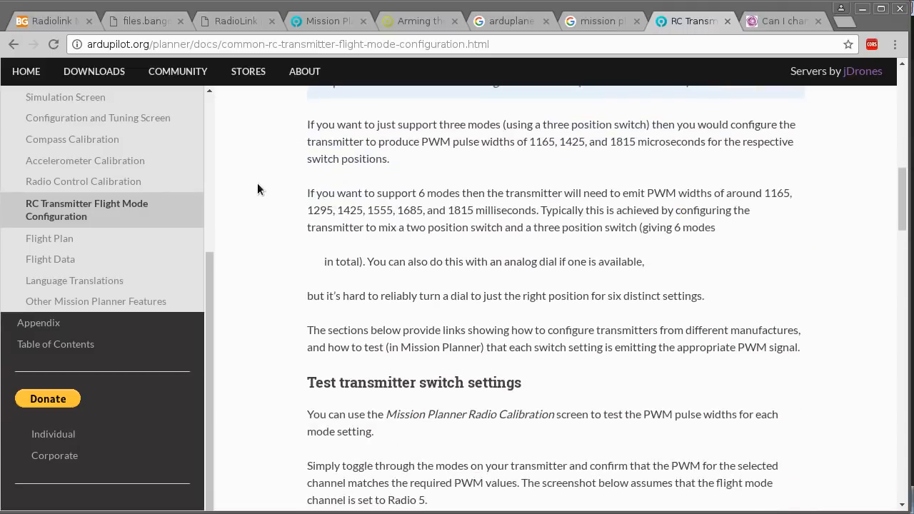
# Examine the guide's sections on testing transmitter switch settings and the tutorials for specific RC hardware.
pyautogui.scroll(-5, 258, 188)
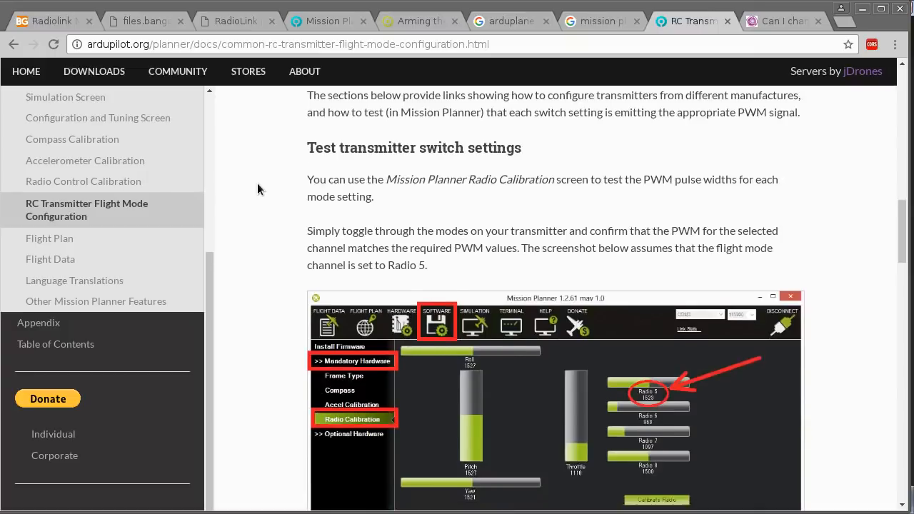
pyautogui.scroll(-4, 559, 293)
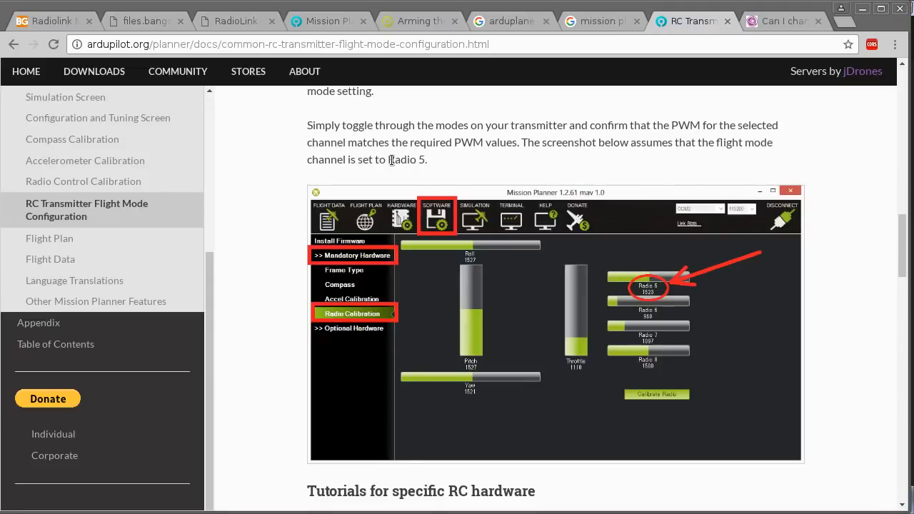
pyautogui.scroll(-5, 262, 187)
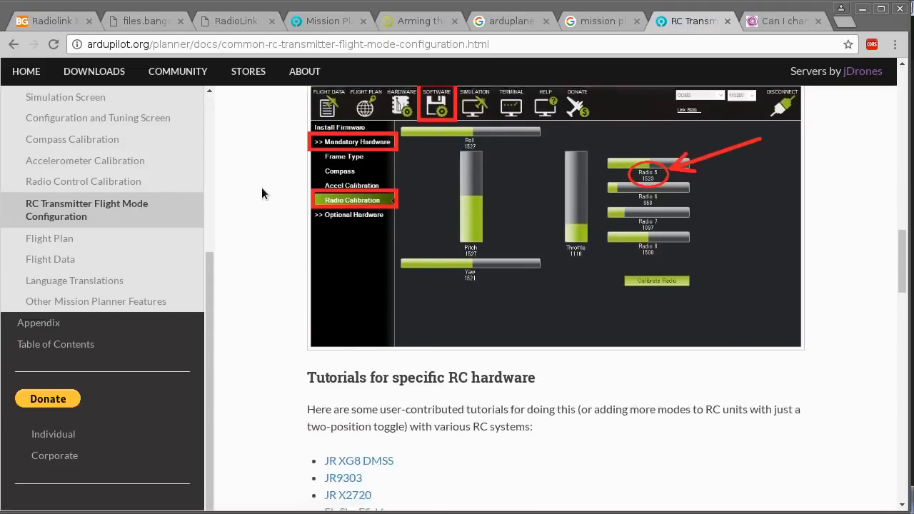
pyautogui.scroll(-5, 250, 210)
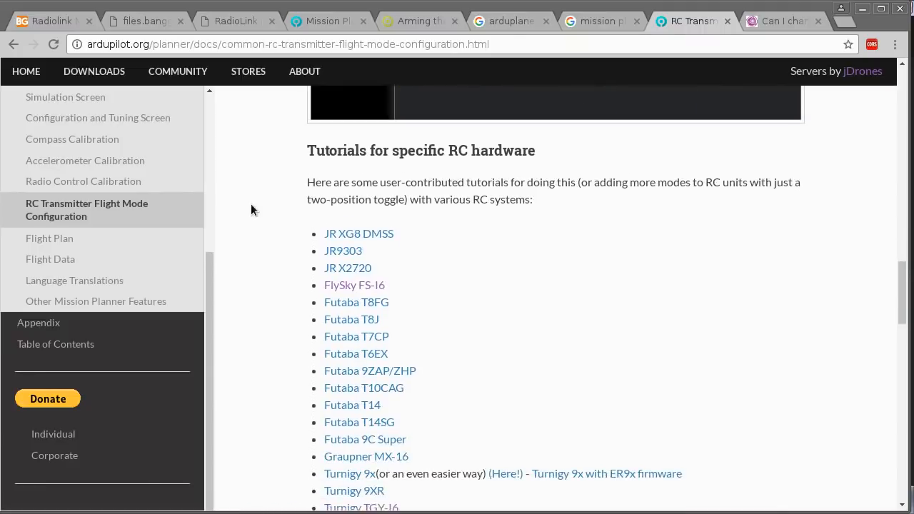
pyautogui.scroll(1, 250, 208)
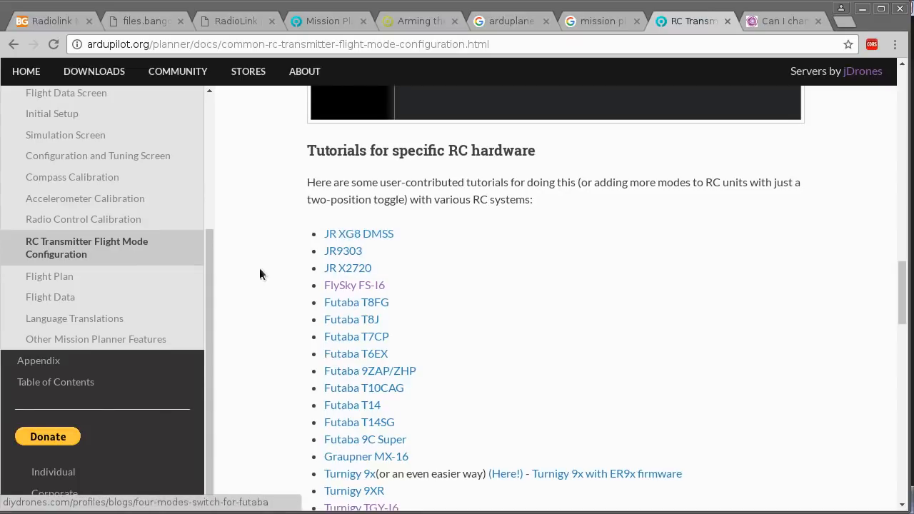
pyautogui.scroll(-1, 250, 257)
pyautogui.scroll(-3, 243, 239)
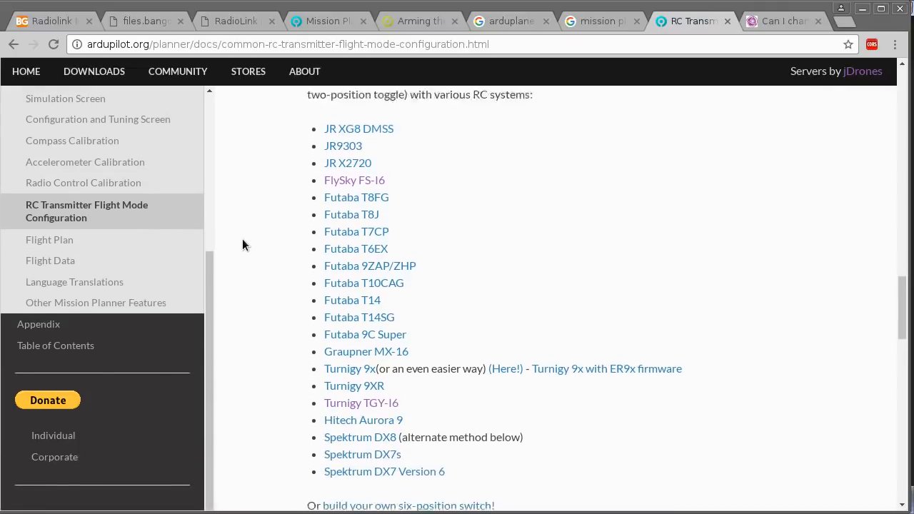
pyautogui.scroll(5, 242, 239)
pyautogui.scroll(3, 250, 255)
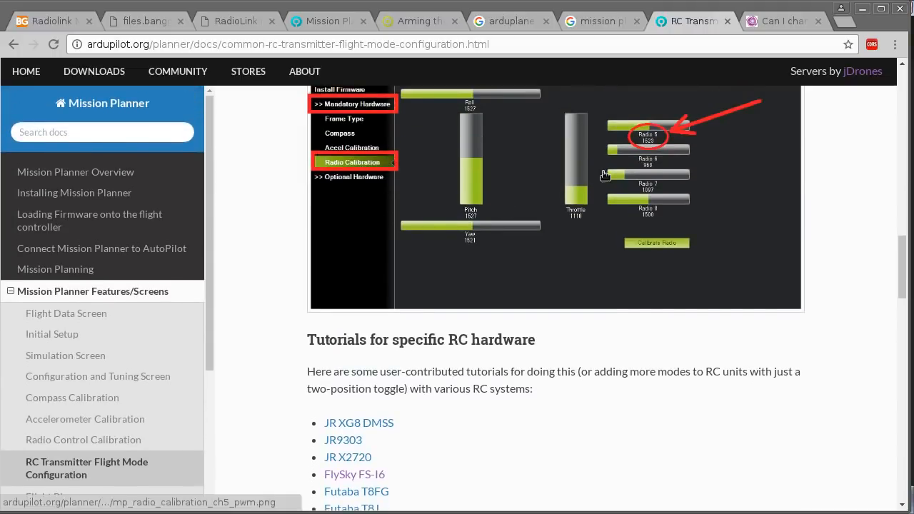
pyautogui.scroll(2, 639, 165)
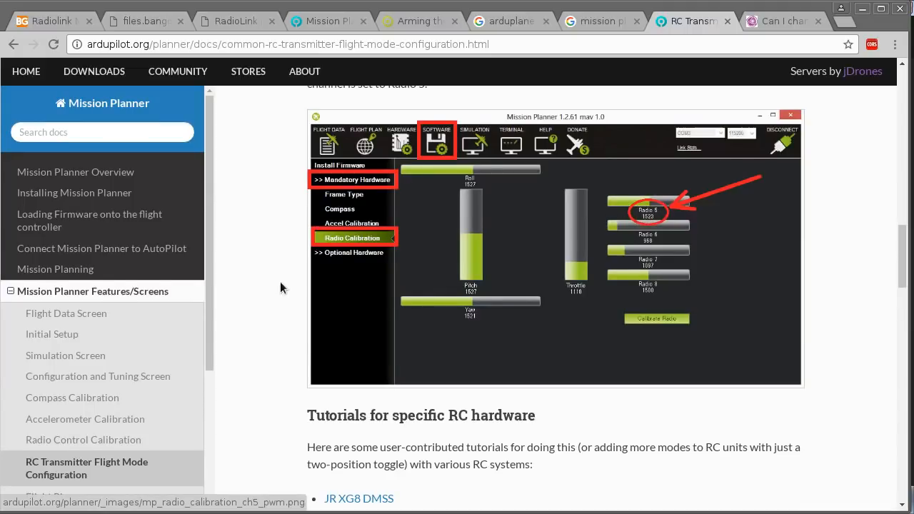
# Look through the guide's list of RC hardware tutorials and the alternate Spektrum DX8 method for setting six modes.
pyautogui.scroll(-5, 250, 253)
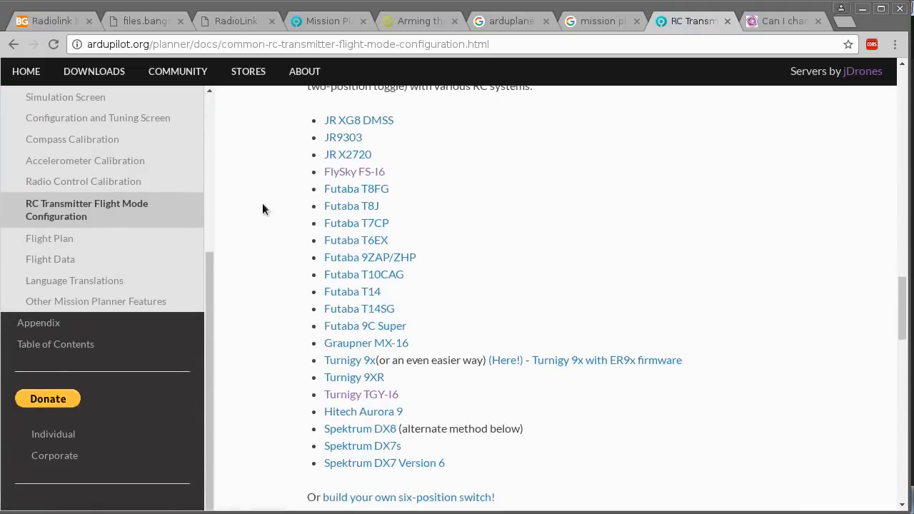
pyautogui.scroll(-3, 243, 179)
pyautogui.scroll(-3, 239, 187)
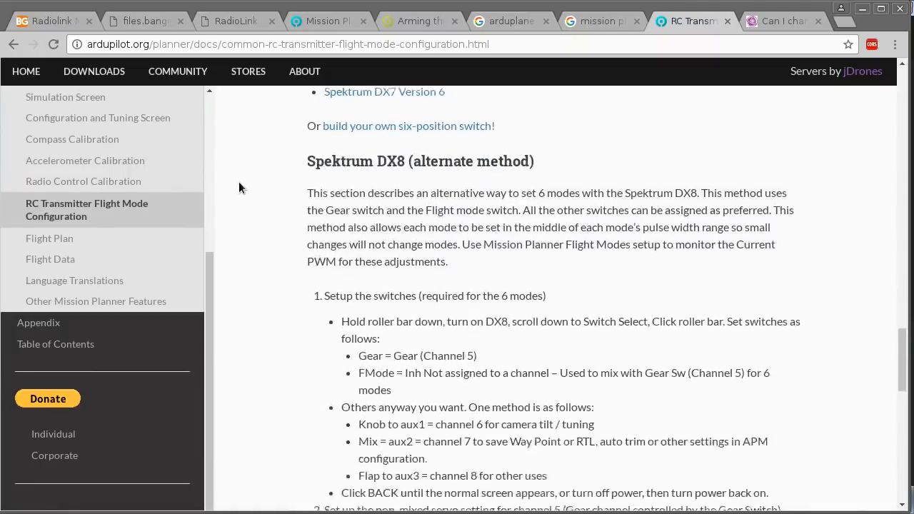
pyautogui.scroll(-12, 288, 216)
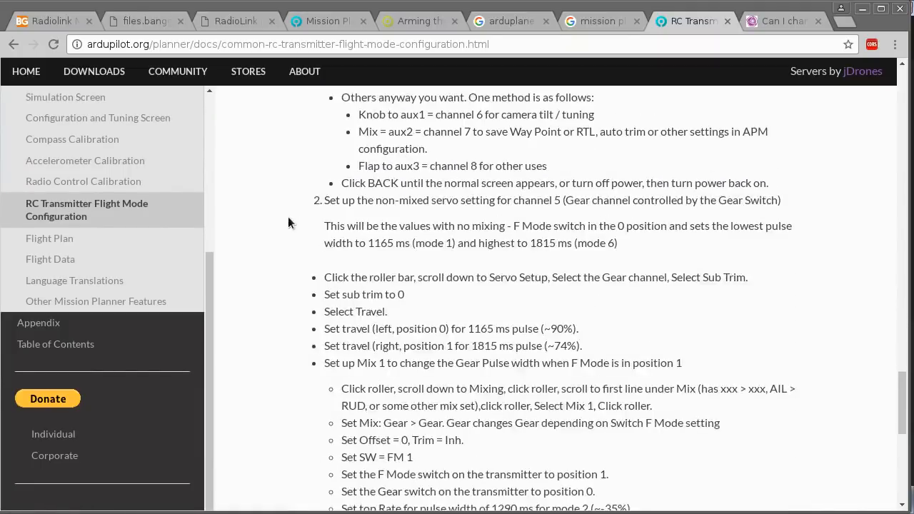
pyautogui.scroll(15, 269, 240)
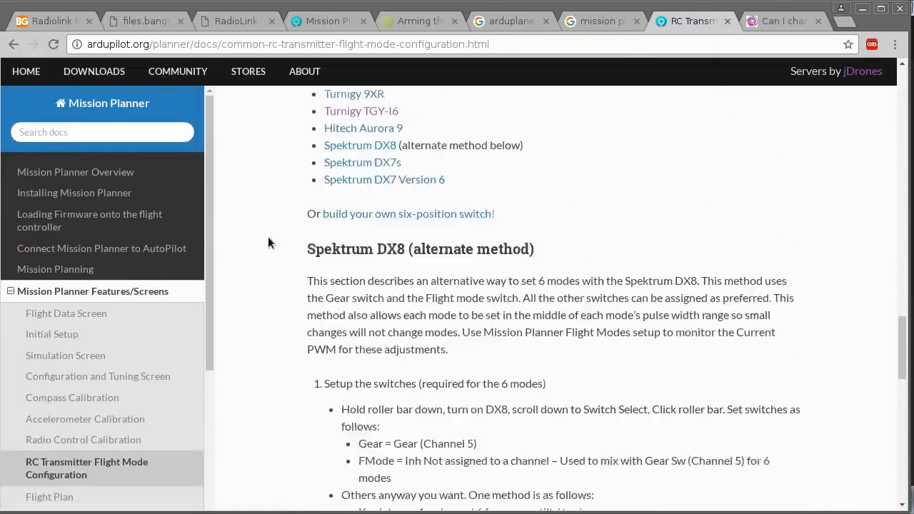
# Return to the DIY Drones thread and read the replies on changing the flight mode channel, including the receiver-to-board channel 5 wiring suggestion.
pyautogui.click(783, 22)
pyautogui.scroll(-6, 26, 251)
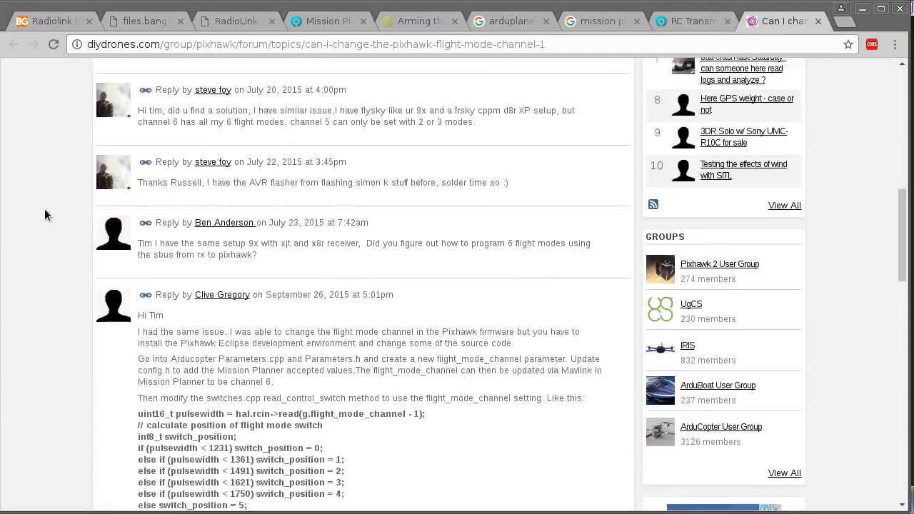
pyautogui.scroll(-6, 44, 215)
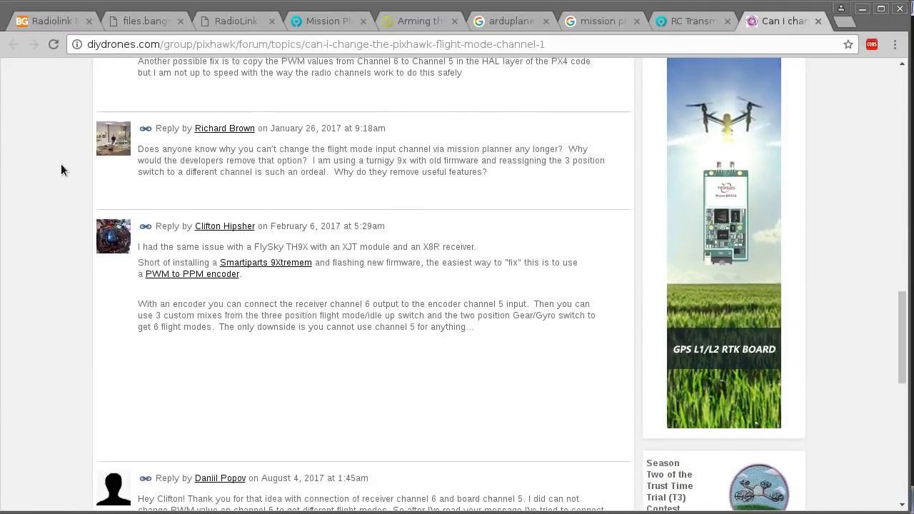
pyautogui.scroll(-5, 62, 157)
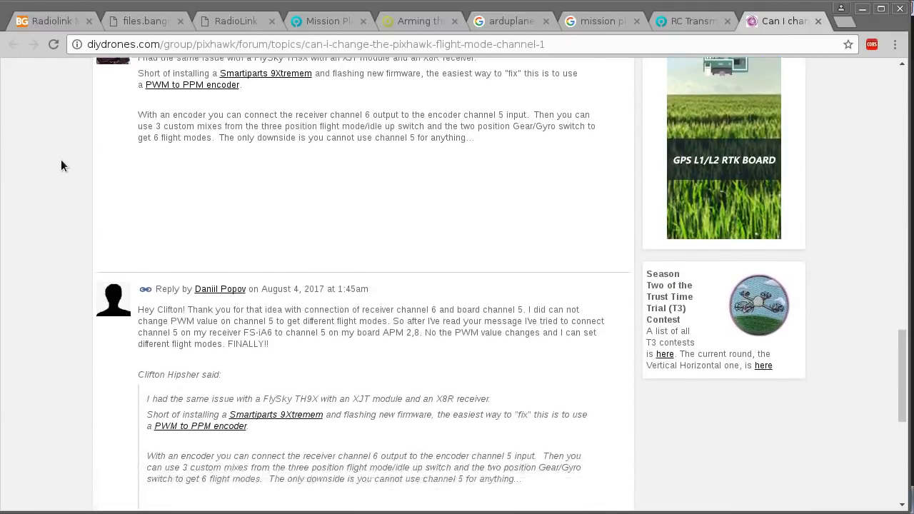
pyautogui.scroll(-4, 62, 167)
pyautogui.moveTo(244, 182)
pyautogui.mouseDown()
pyautogui.moveTo(274, 182)
pyautogui.moveTo(243, 183)
pyautogui.mouseUp()
pyautogui.click(284, 193)
pyautogui.click(268, 184)
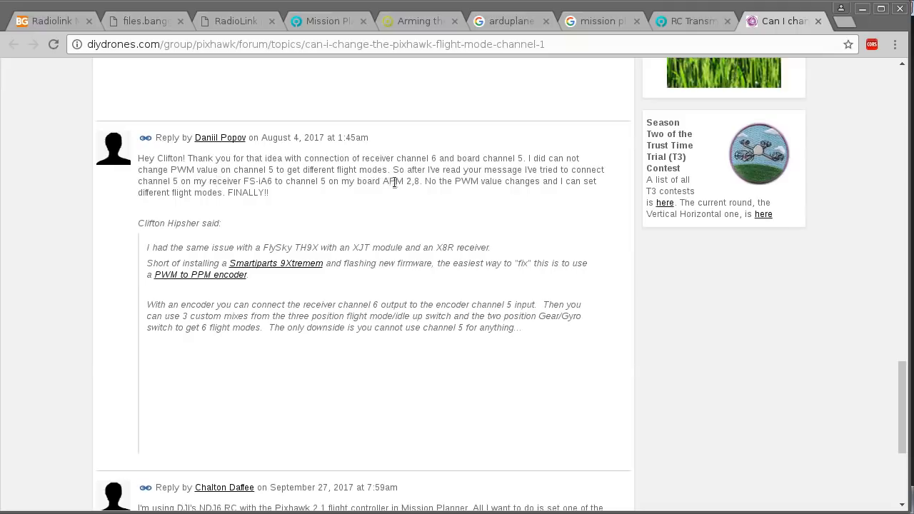
pyautogui.moveTo(456, 181); pyautogui.dragTo(477, 181)
pyautogui.click(365, 191)
# Check the RC IN pins in the Mini PIX connector diagram on RadioLink's product page, and return to the remaining DIY Drones replies.
pyautogui.click(238, 20)
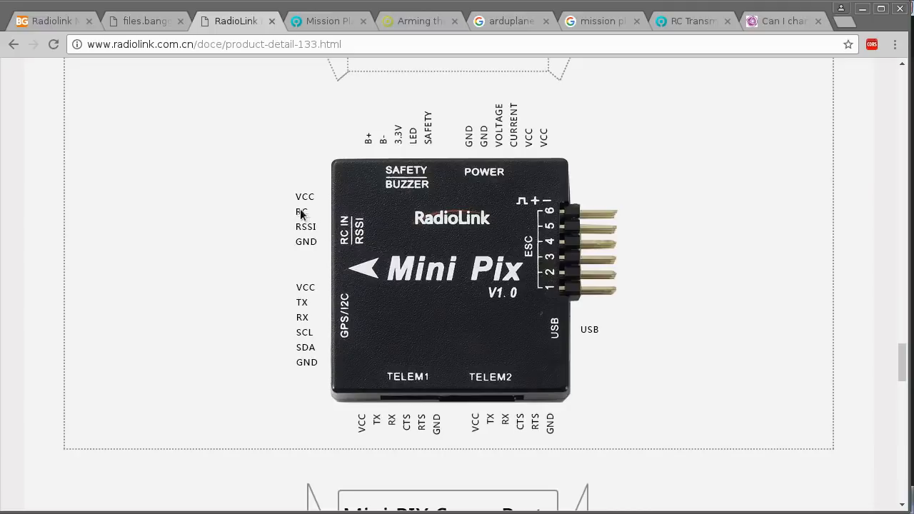
pyautogui.click(782, 23)
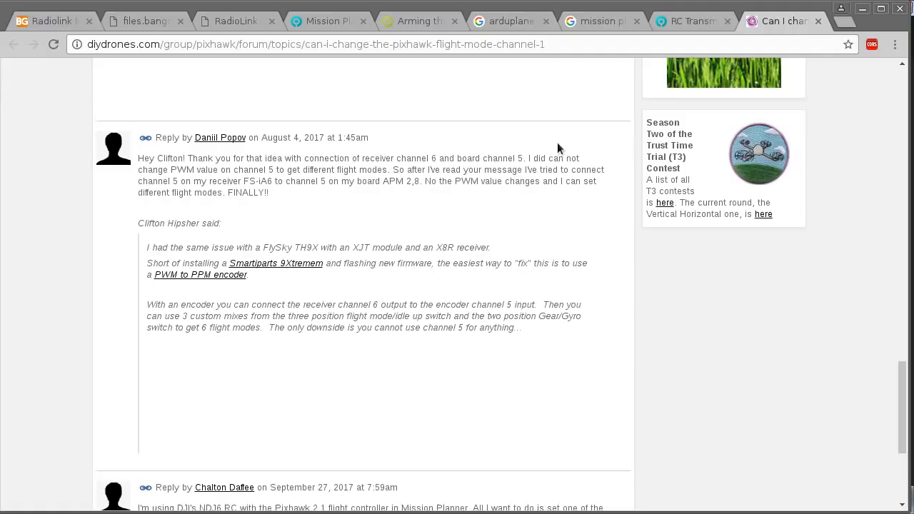
pyautogui.scroll(-4, 630, 236)
pyautogui.scroll(-2, 629, 263)
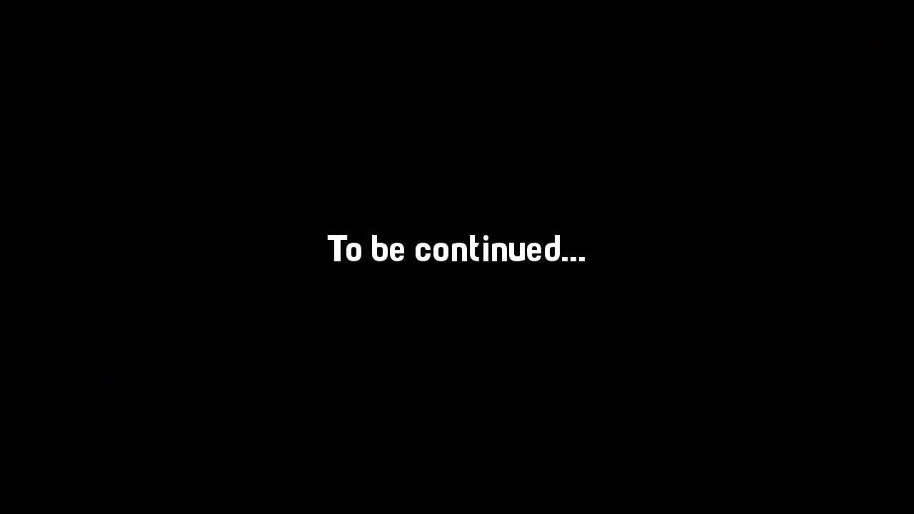